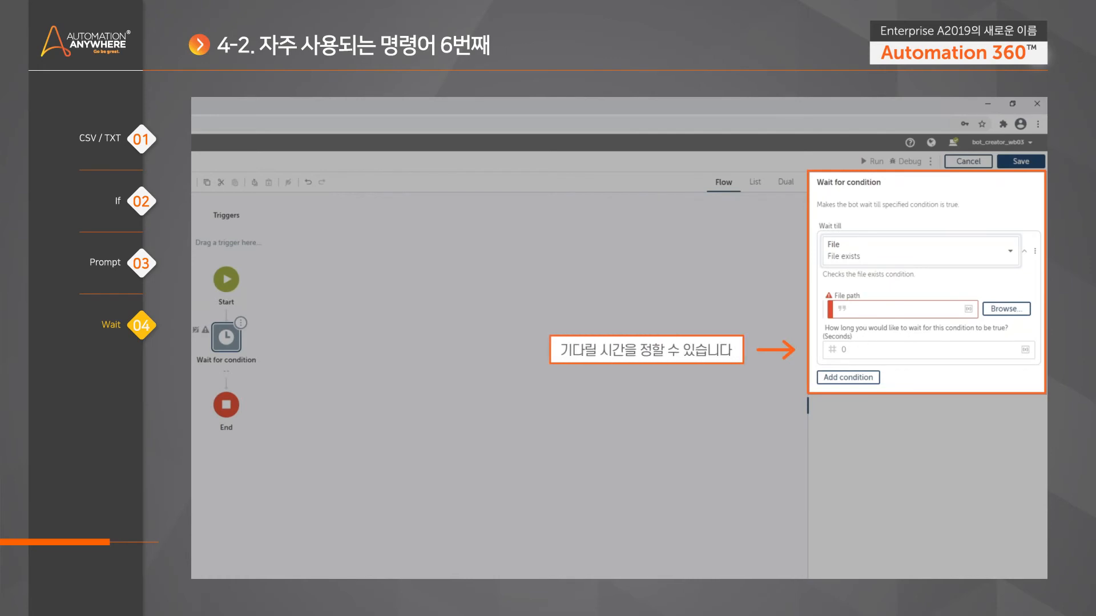
- Set the file-exists wait time to 60 seconds in the Wait for condition action
double_click(837, 346)
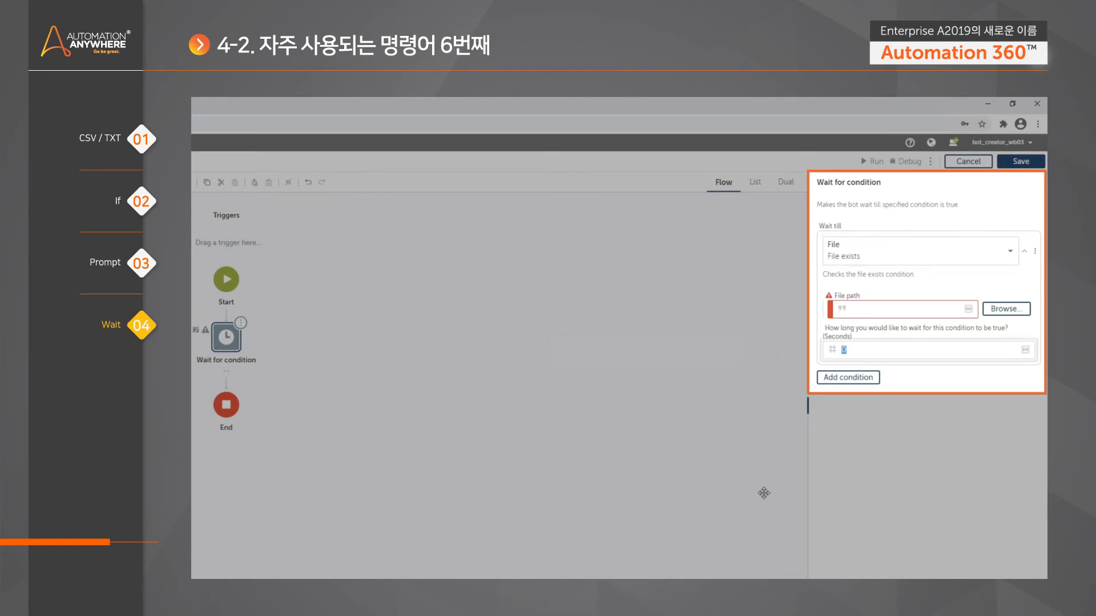
text(60)
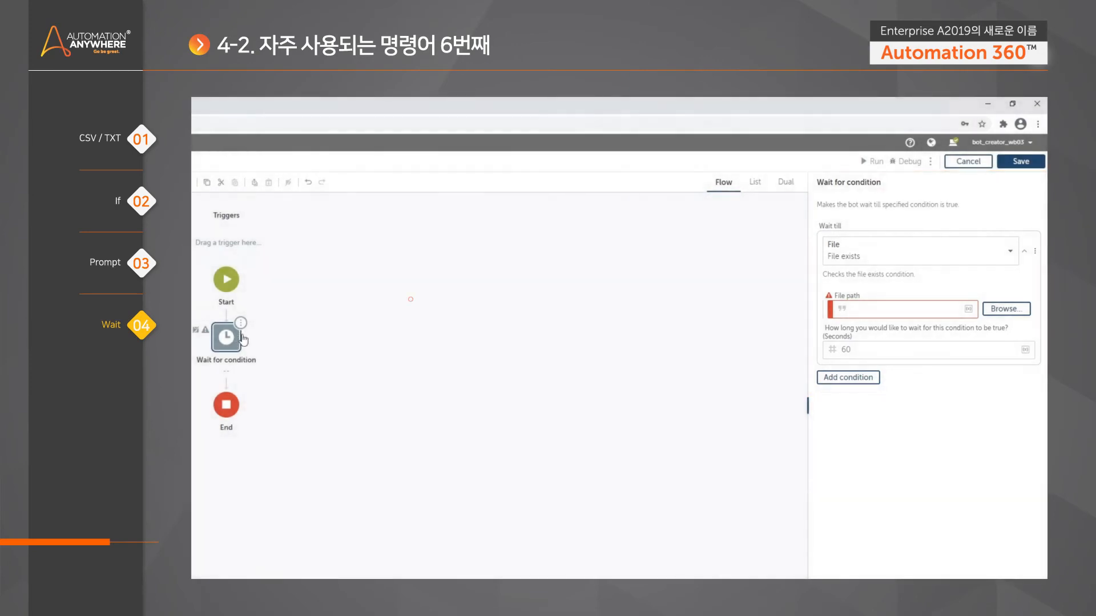
click(410, 299)
click(229, 340)
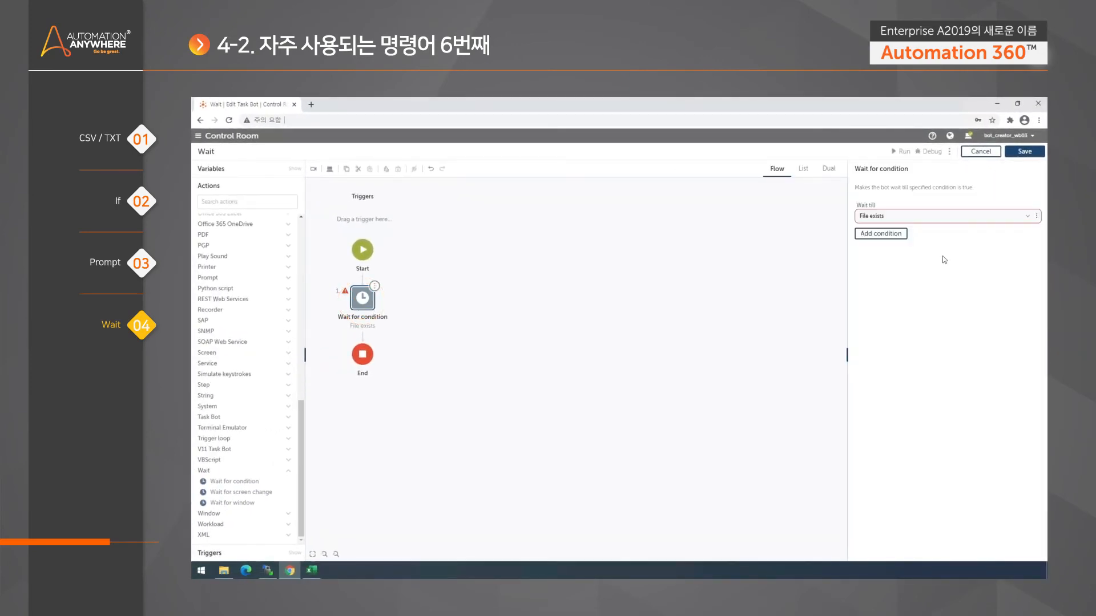
click(1027, 215)
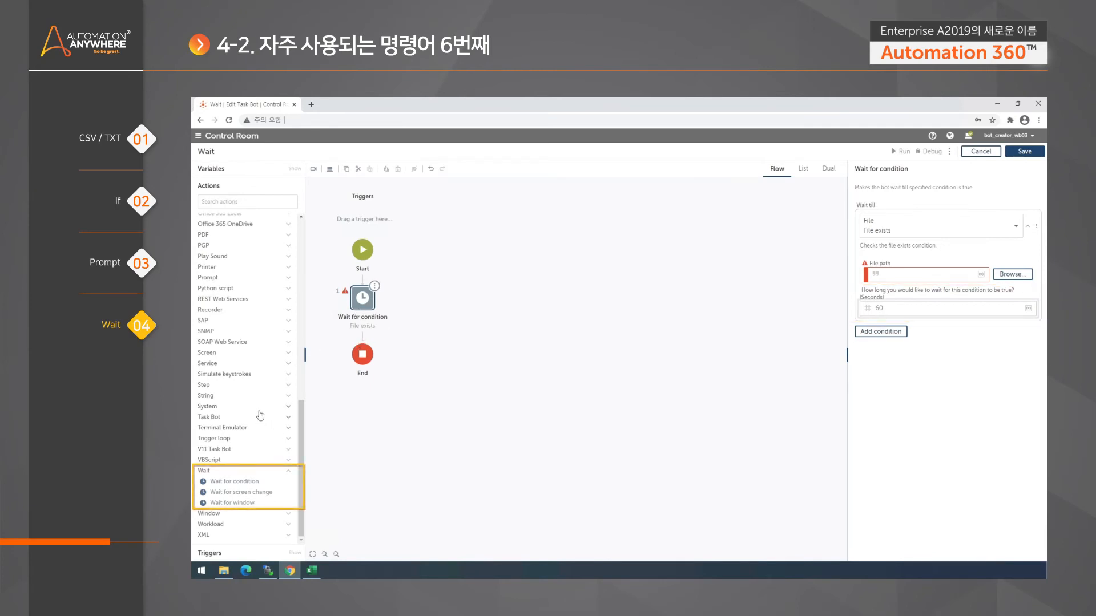
- Add a Wait for screen change action to the flow and delete the Wait for condition action
drag(261, 493, 363, 342)
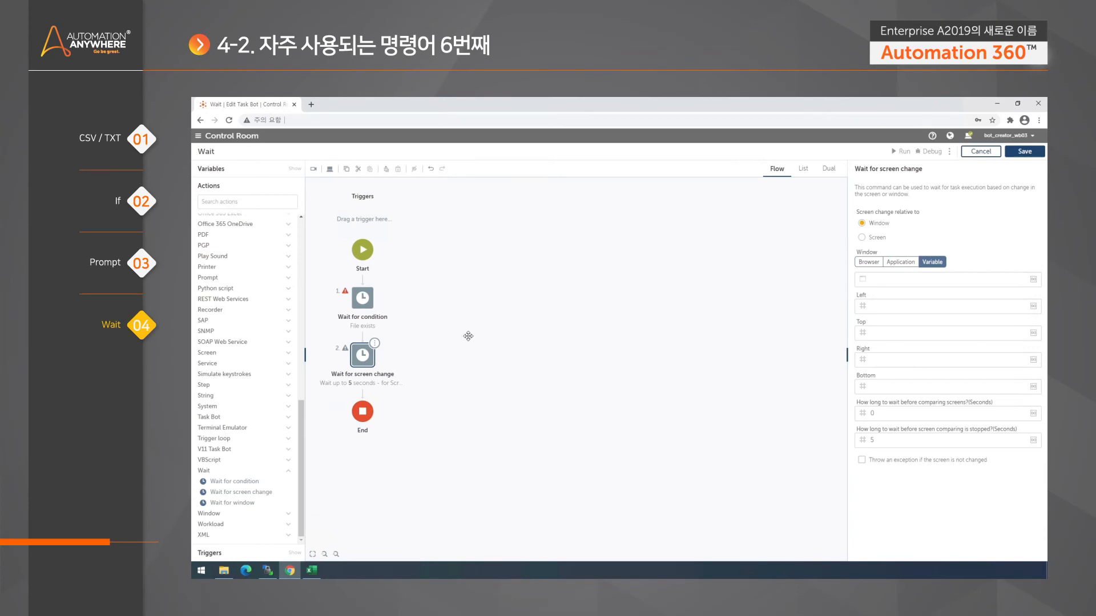
click(371, 302)
key(Delete)
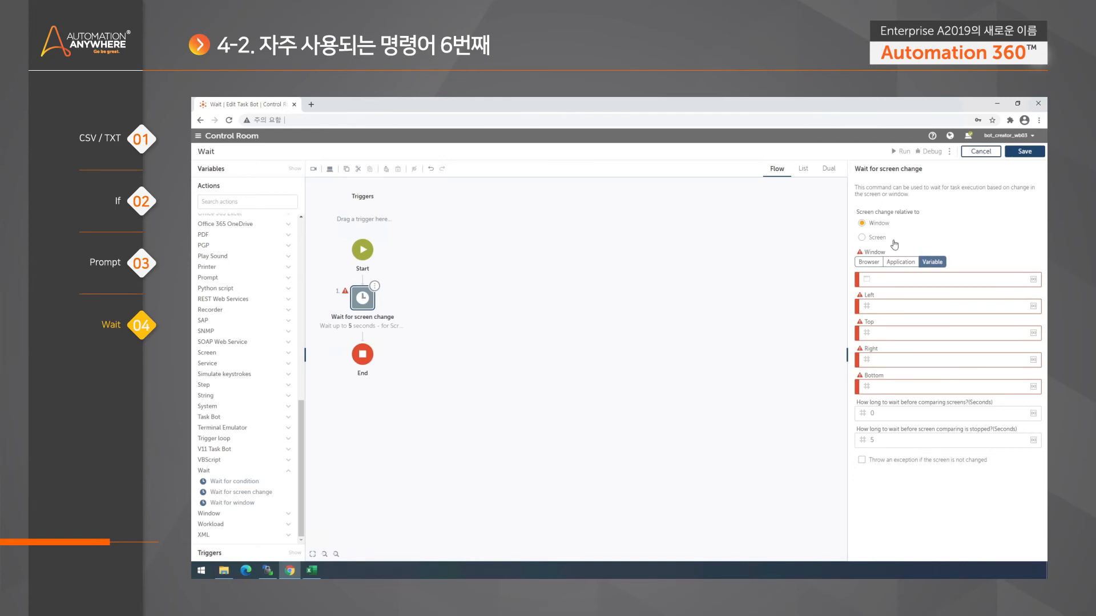
- Launch Paint (mspaint) and draw a stick figure with a large round head, body, arms and legs
click(200, 571)
text(mspaint)
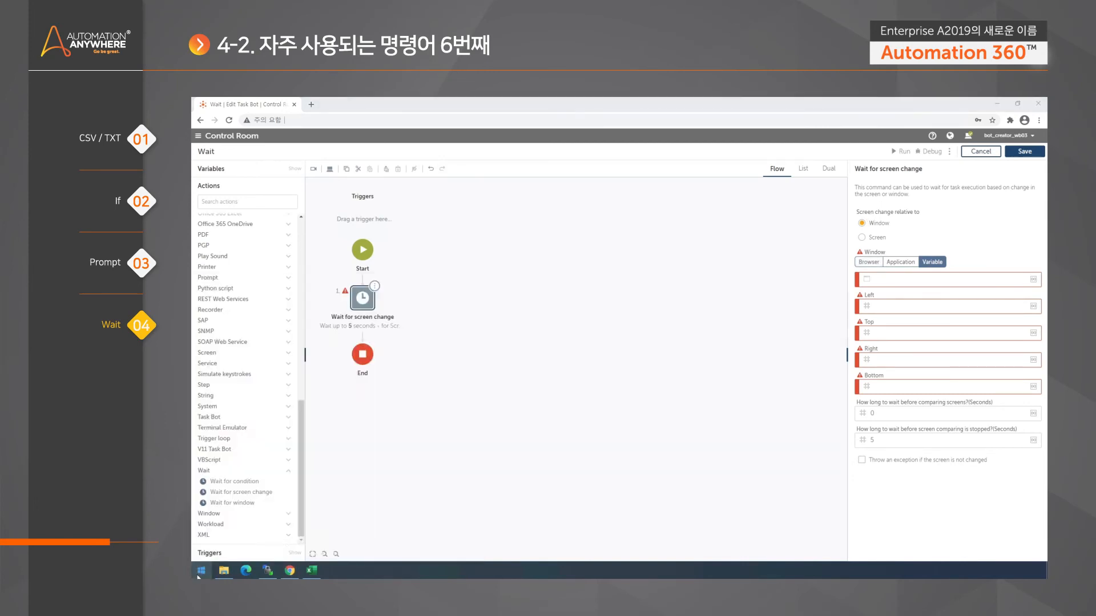
key(Return)
drag(419, 104, 529, 158)
mouse_move(495, 266)
mouse_down()
mouse_move(559, 368)
mouse_move(496, 270)
mouse_up()
drag(505, 375, 509, 461)
drag(481, 417, 531, 415)
mouse_move(506, 462)
mouse_down()
mouse_move(476, 484)
mouse_move(532, 482)
mouse_up()
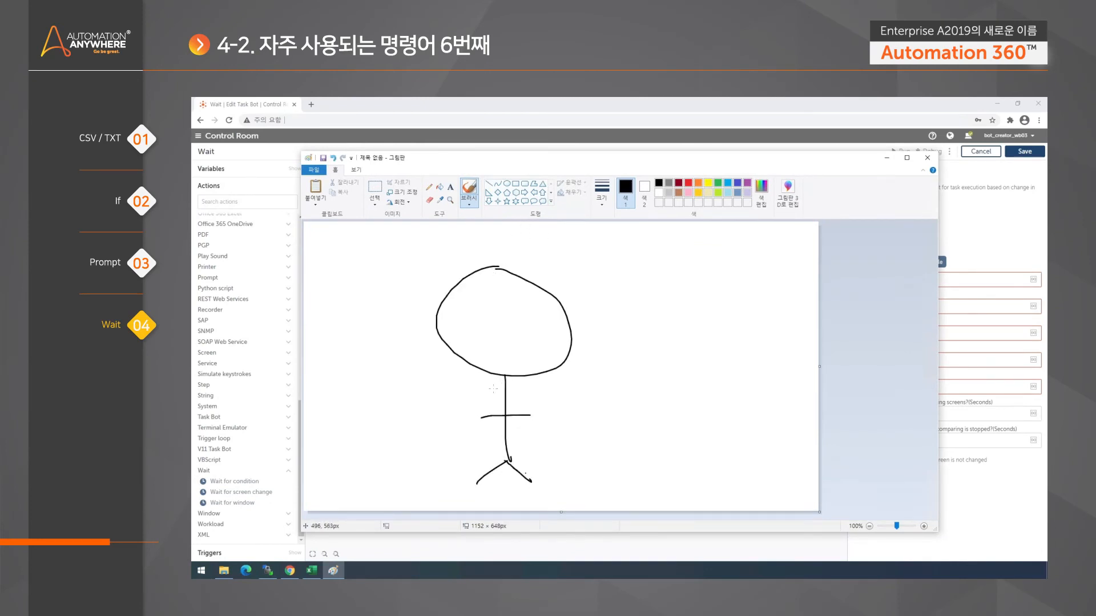
- Give the stick figure glasses with eyes, an anger mark on the forehead and a toothy mouth
mouse_move(448, 316)
mouse_down()
mouse_move(528, 311)
mouse_move(532, 340)
mouse_move(495, 342)
mouse_move(462, 321)
mouse_up()
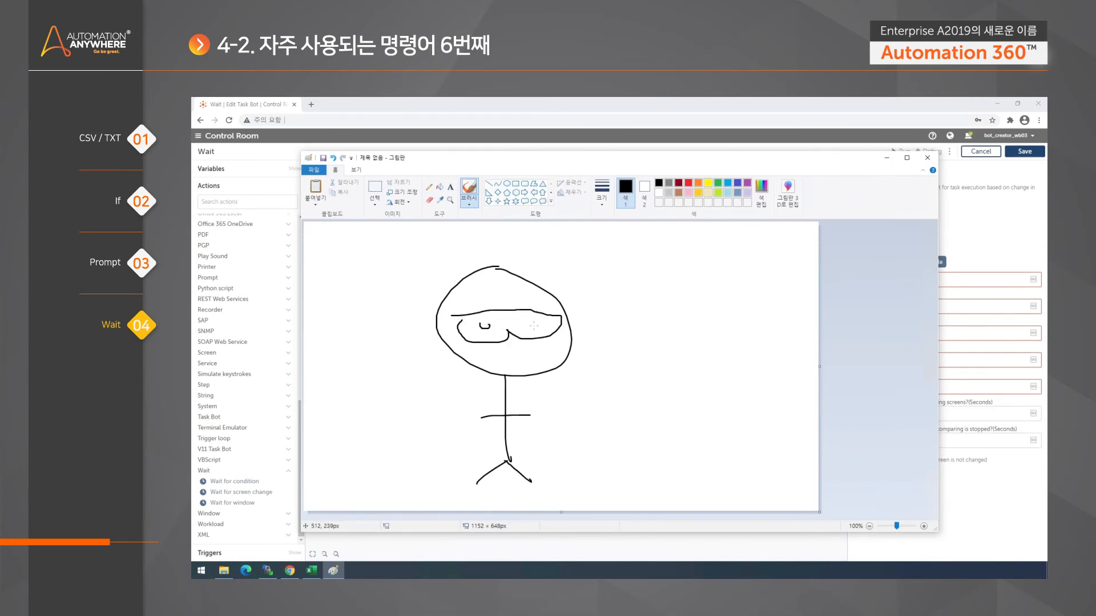
drag(610, 161, 569, 130)
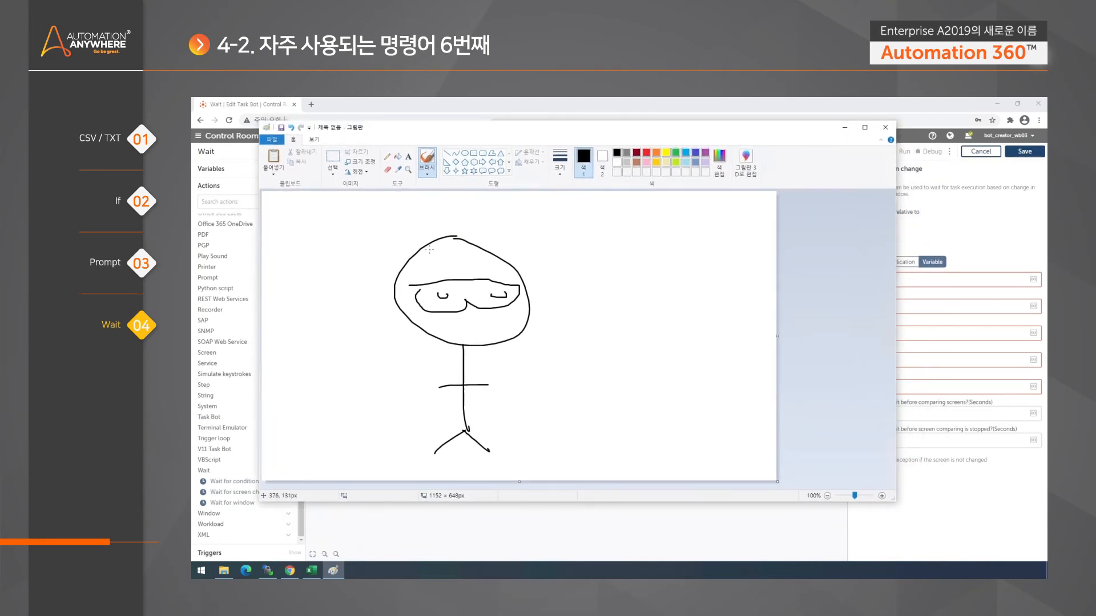
drag(422, 263, 426, 271)
drag(446, 317, 496, 324)
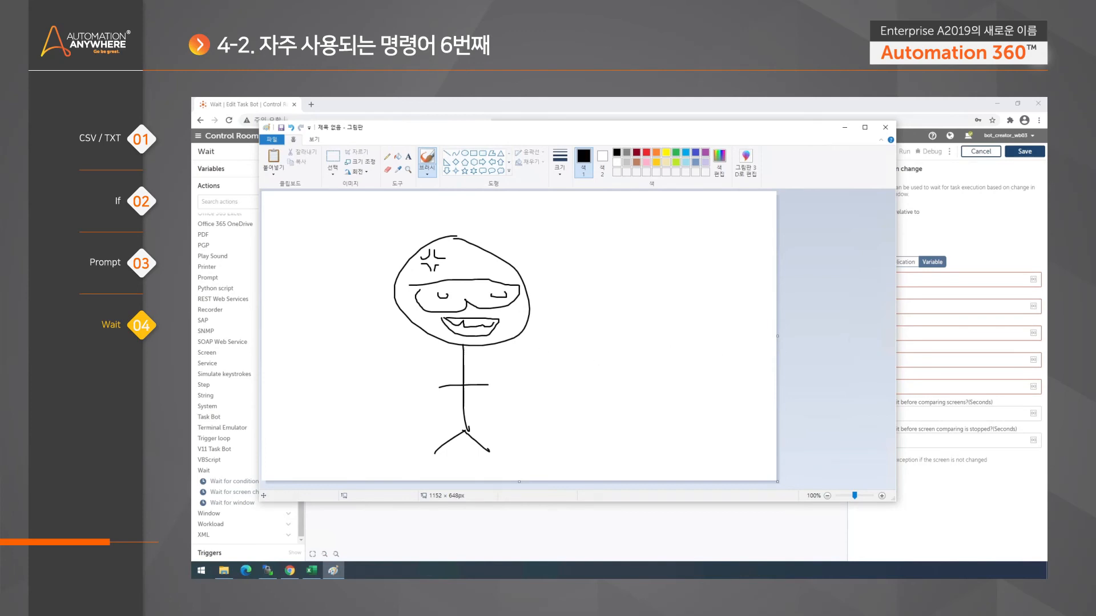
- Switch to the Control Room and try Screen as the screen change reference, leaving Window selected
click(983, 247)
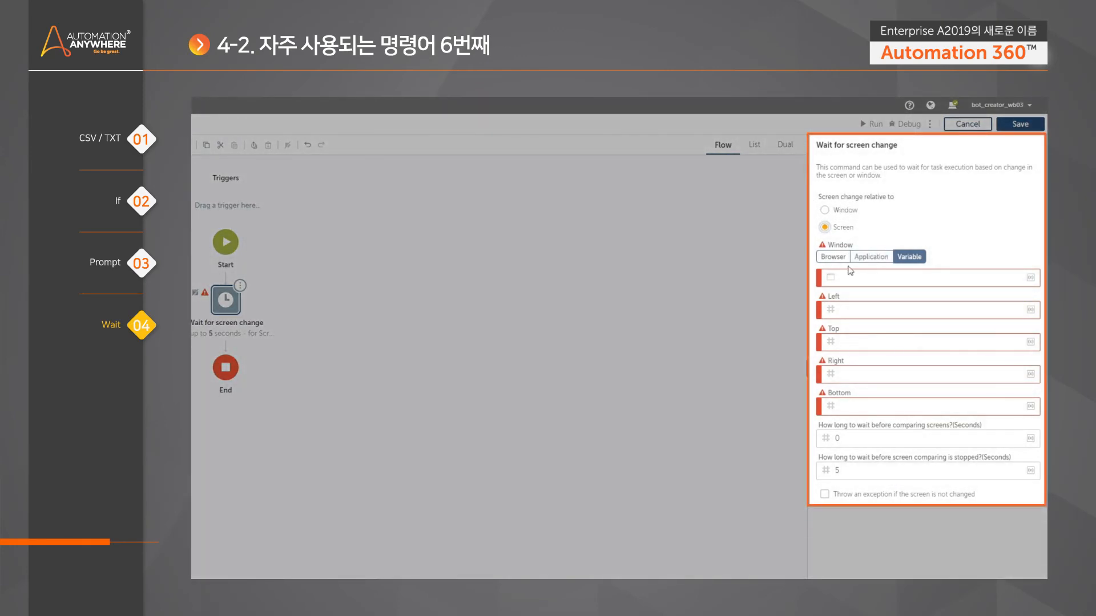
click(843, 211)
click(845, 229)
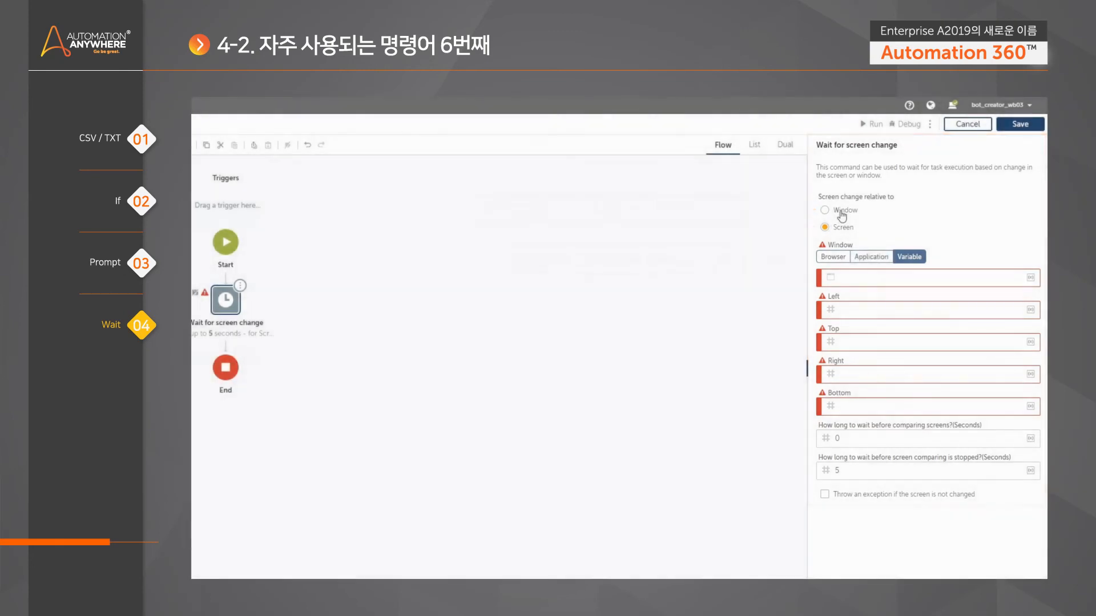
click(840, 211)
- Bring up Paint to examine its position as a window on the screen, and return to the Control Room
click(333, 571)
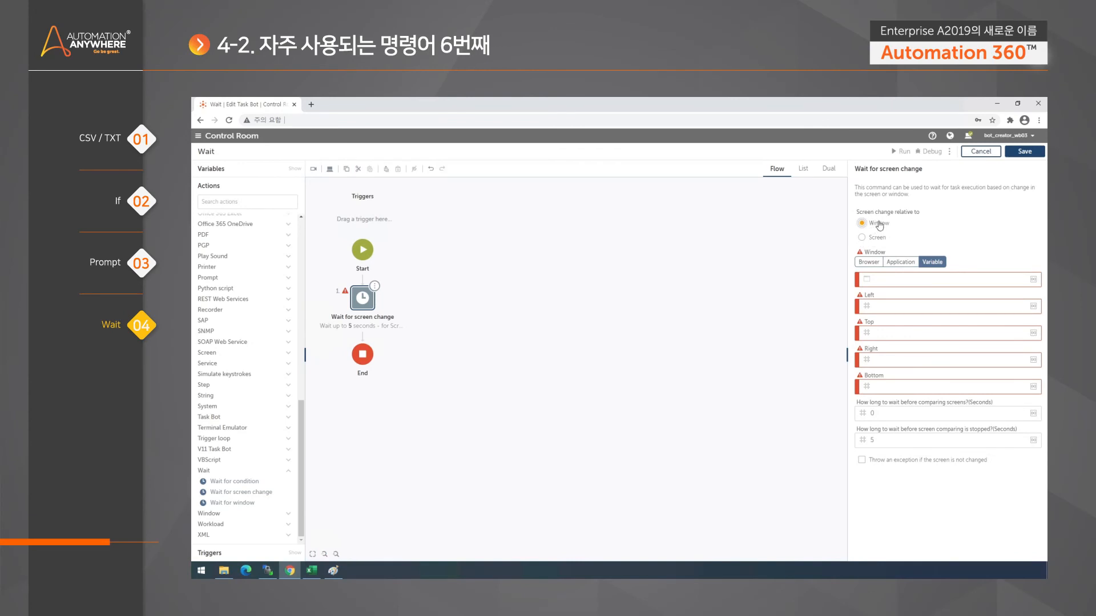
click(336, 570)
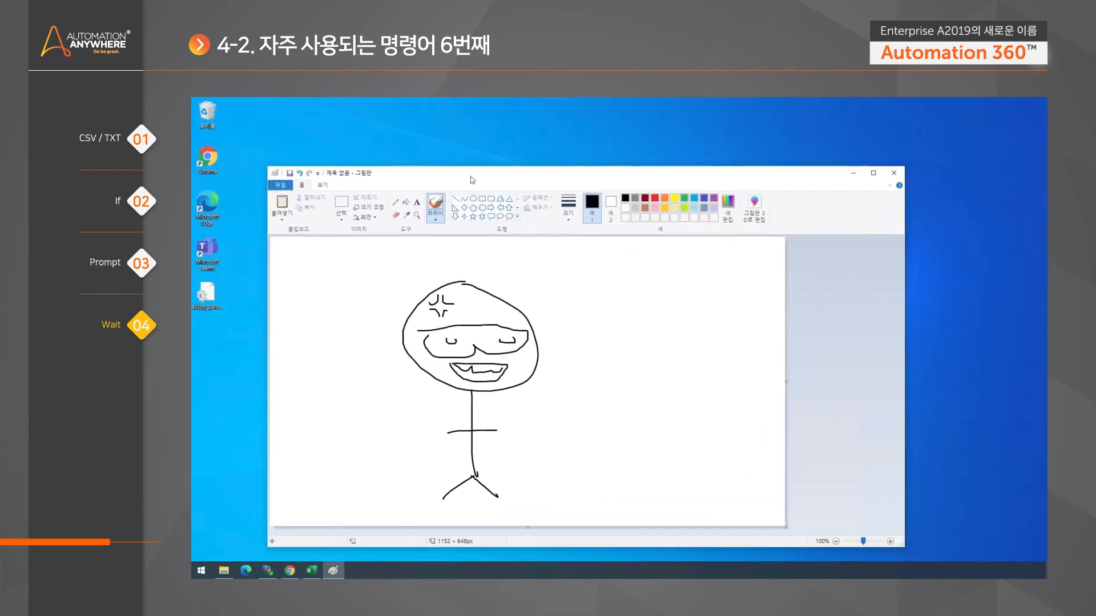
drag(472, 179, 433, 173)
click(289, 570)
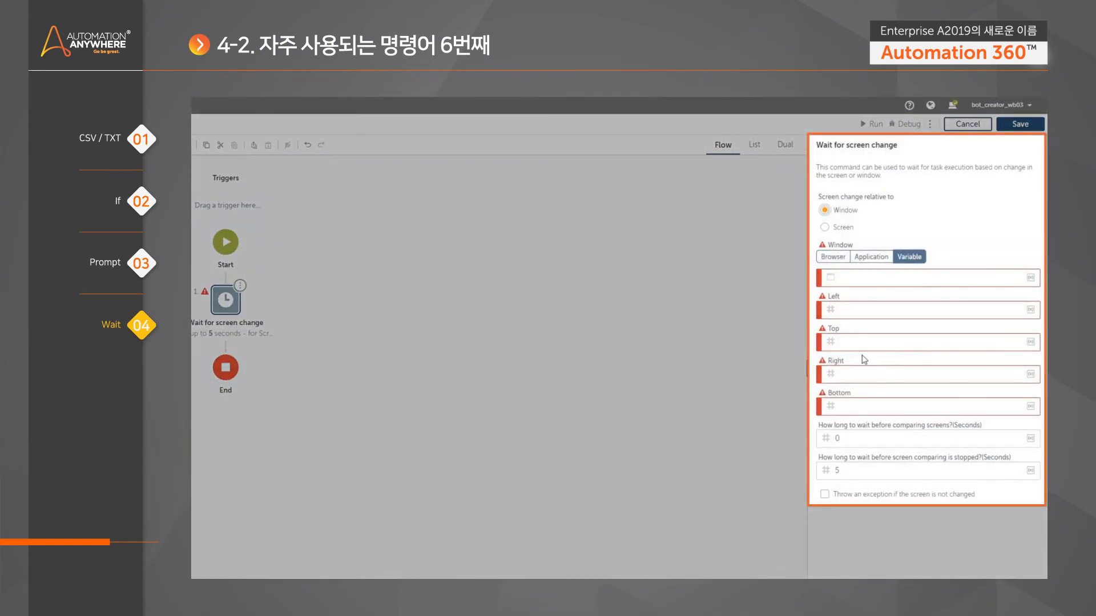
- Make the screen change relative to Window and choose the application window "제목 없음 - 그림판"
click(850, 211)
click(867, 256)
click(1015, 281)
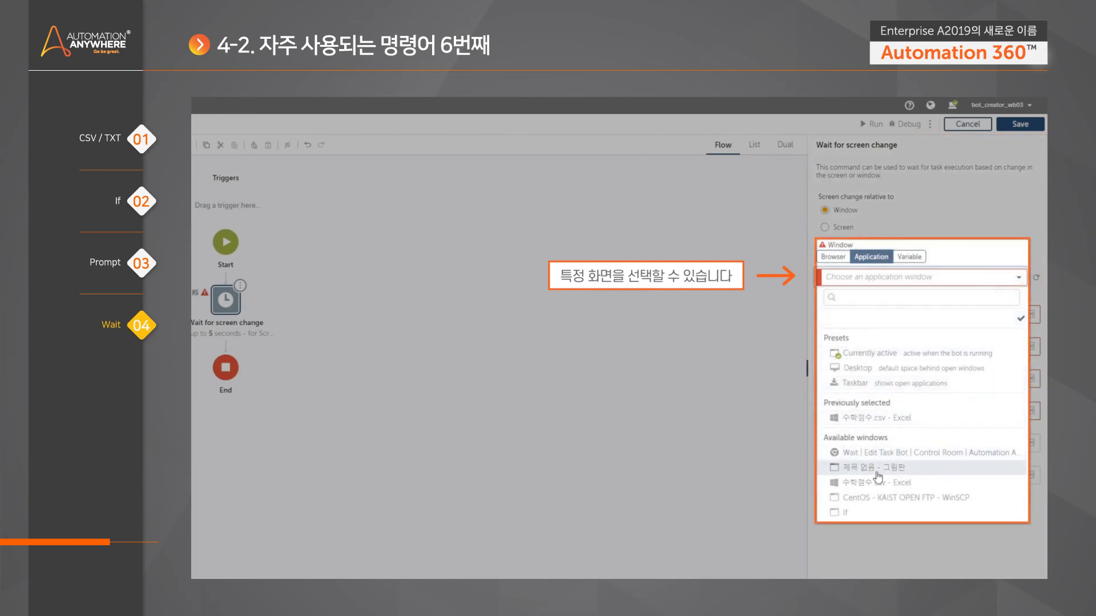
click(871, 466)
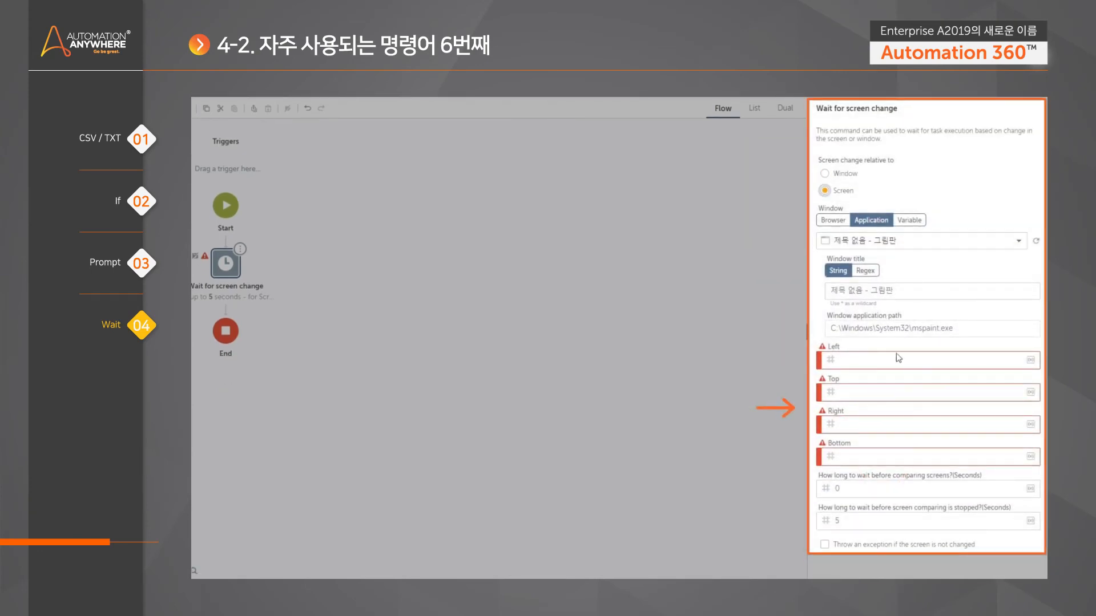
click(825, 190)
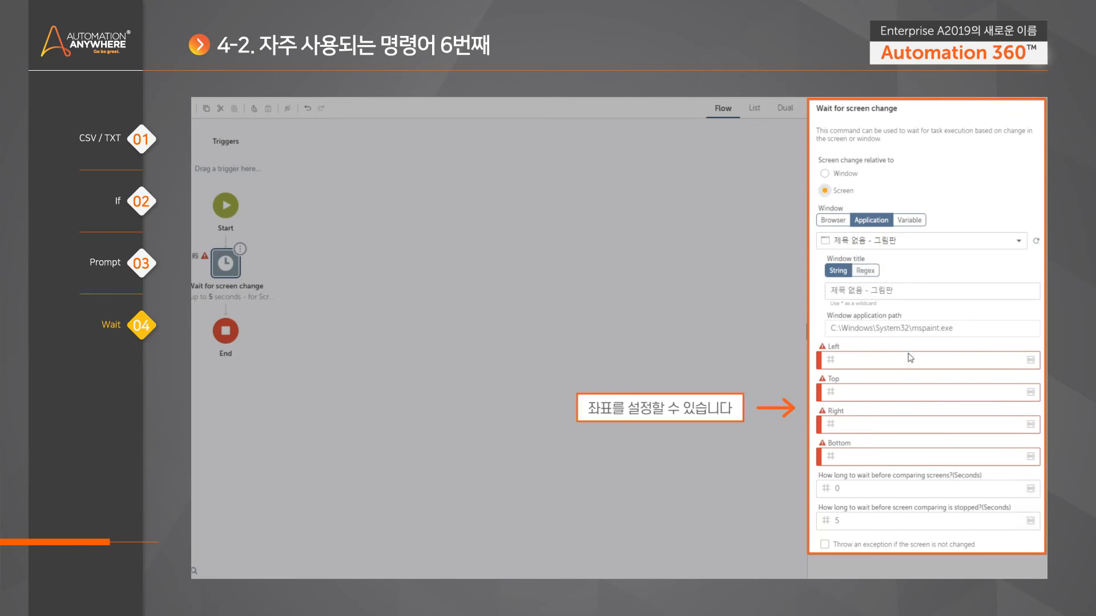
click(888, 457)
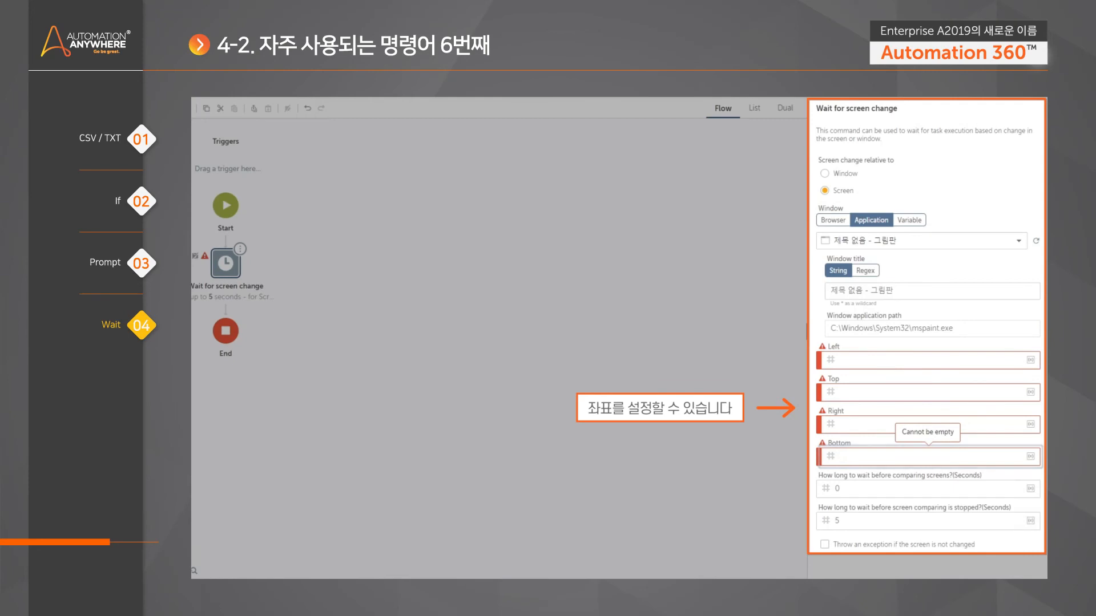
click(868, 360)
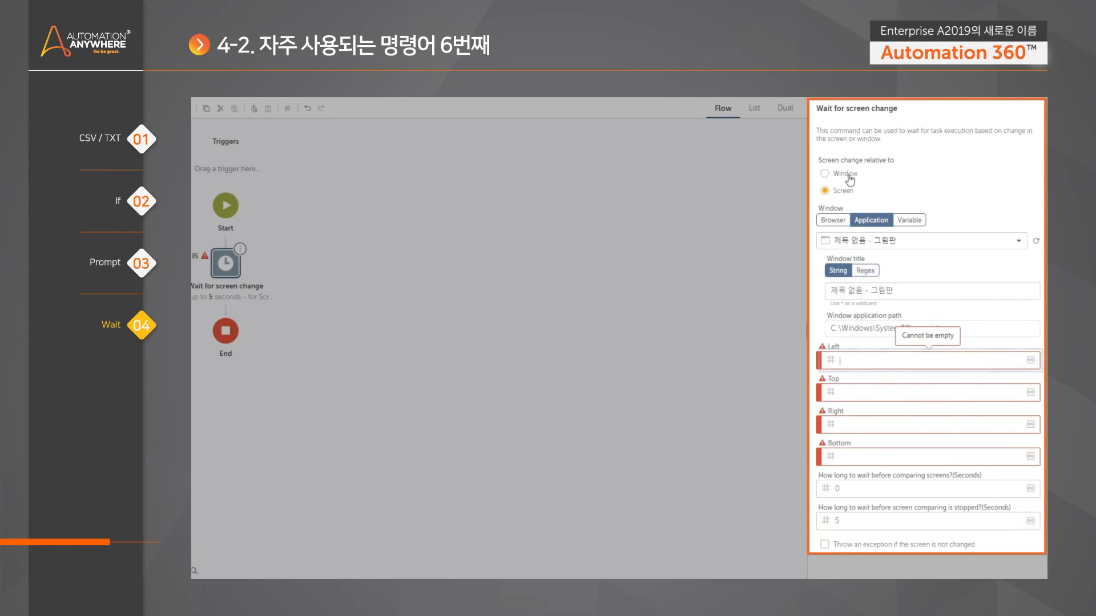
click(840, 173)
- Define the monitored window region with Left 0, Top 0, Right 1024 and Bottom 1024
click(875, 360)
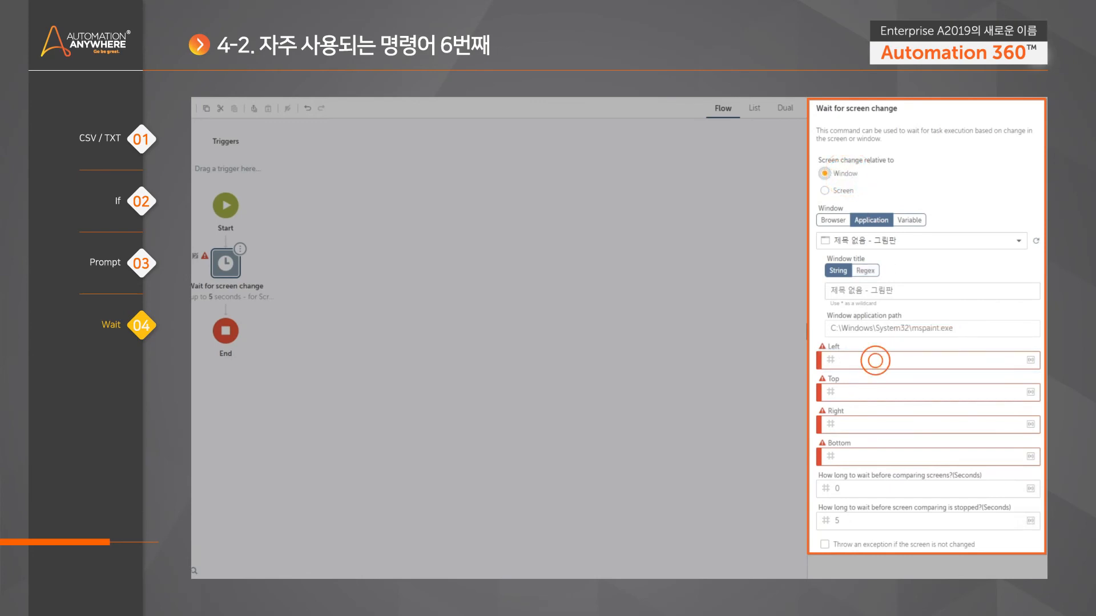
text(0)
click(880, 392)
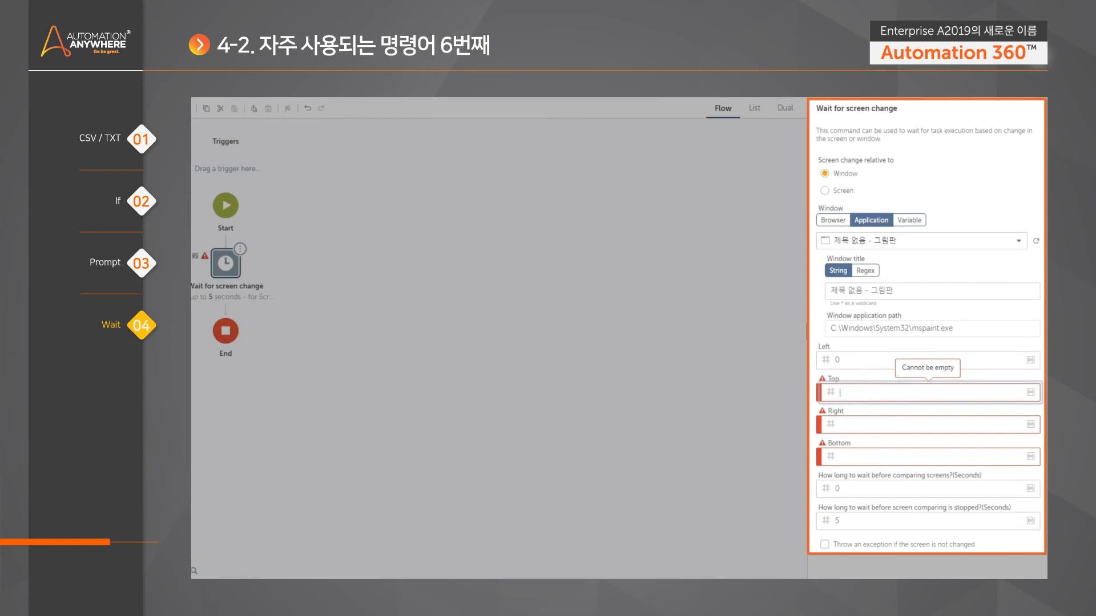
text(0)
click(873, 423)
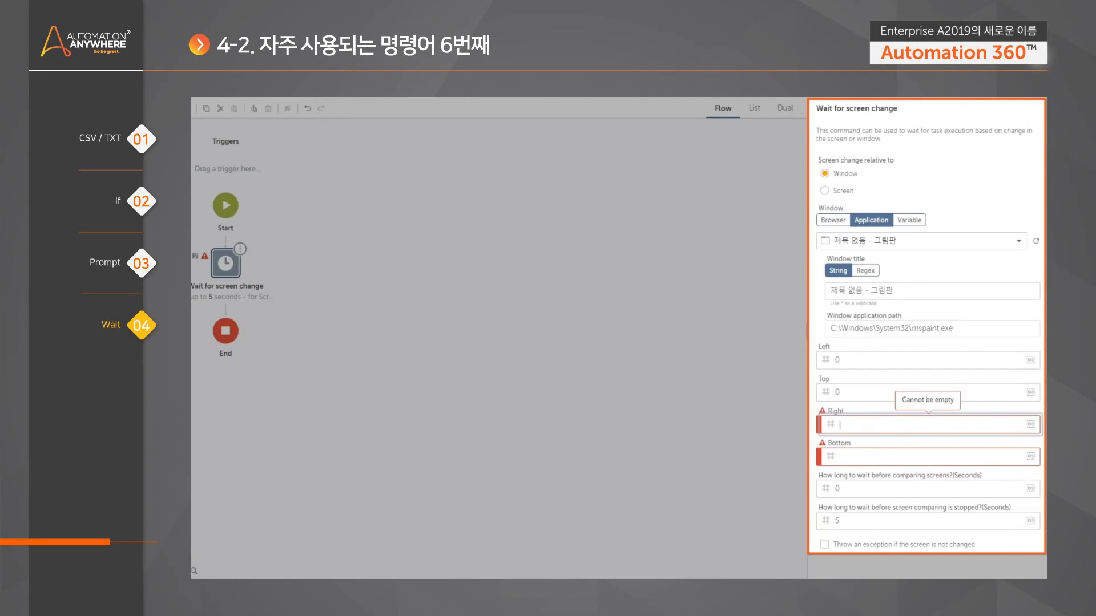
text(1024)
click(874, 457)
text(1024)
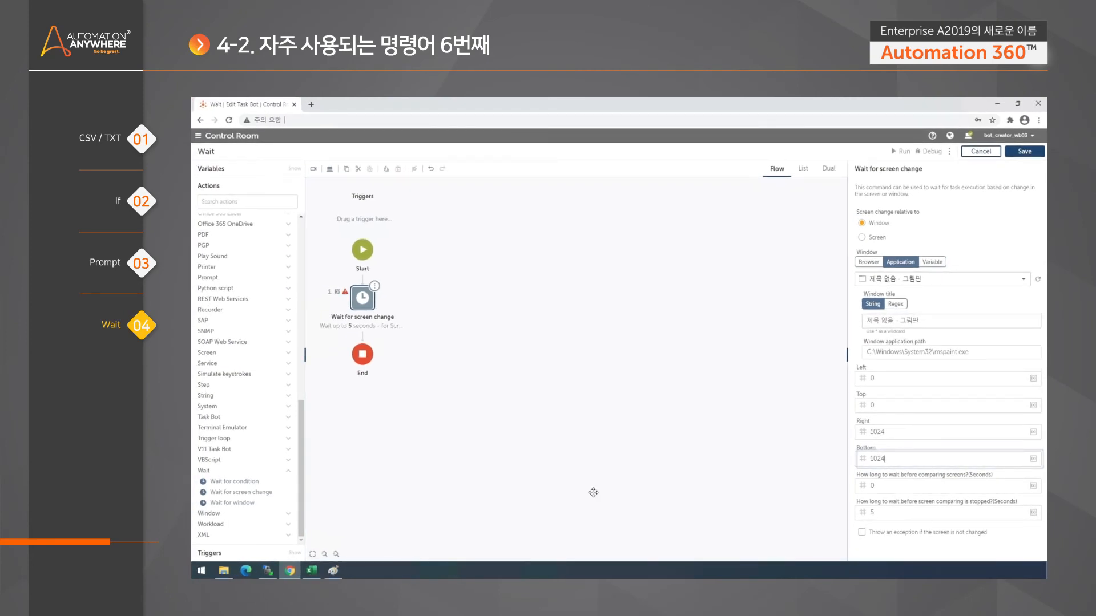
- Set the wait before comparing screens to 5 seconds and before comparing stops to 120 seconds, and save the bot
click(334, 570)
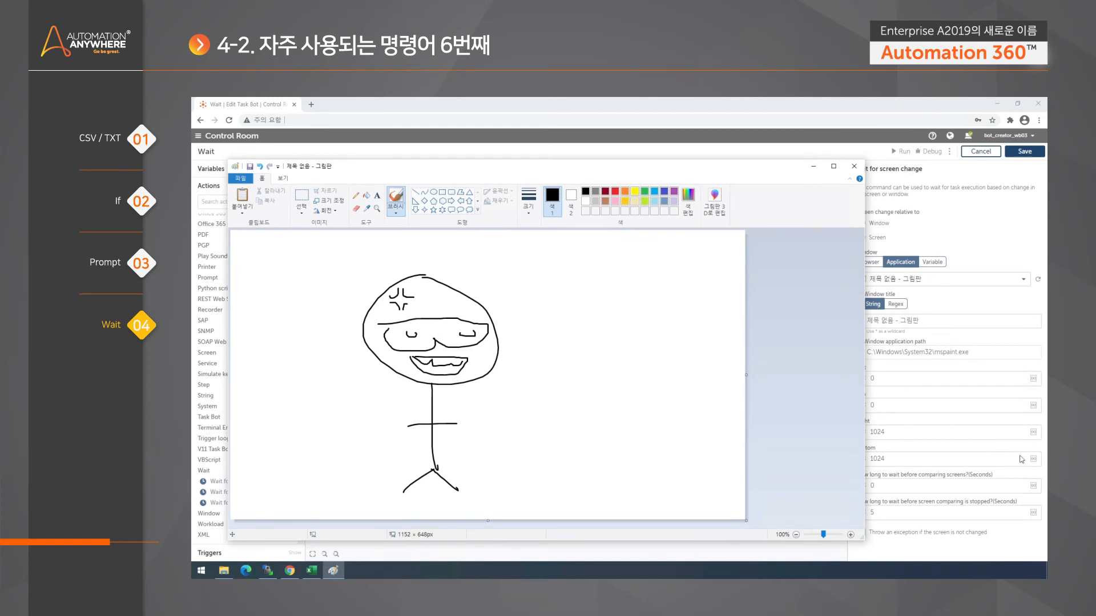
click(953, 191)
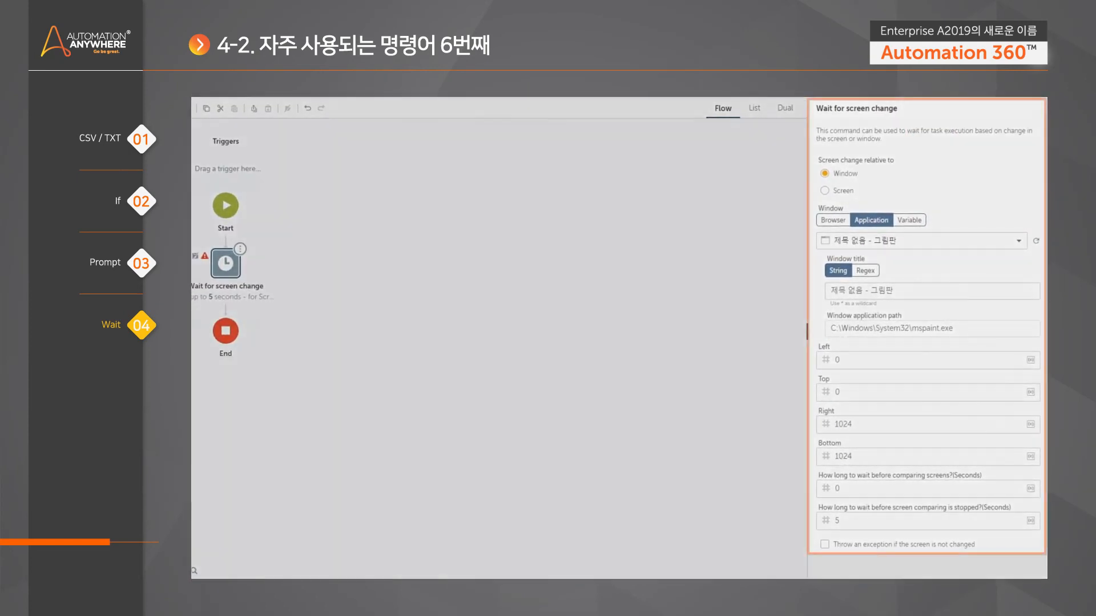
double_click(861, 488)
text(0)
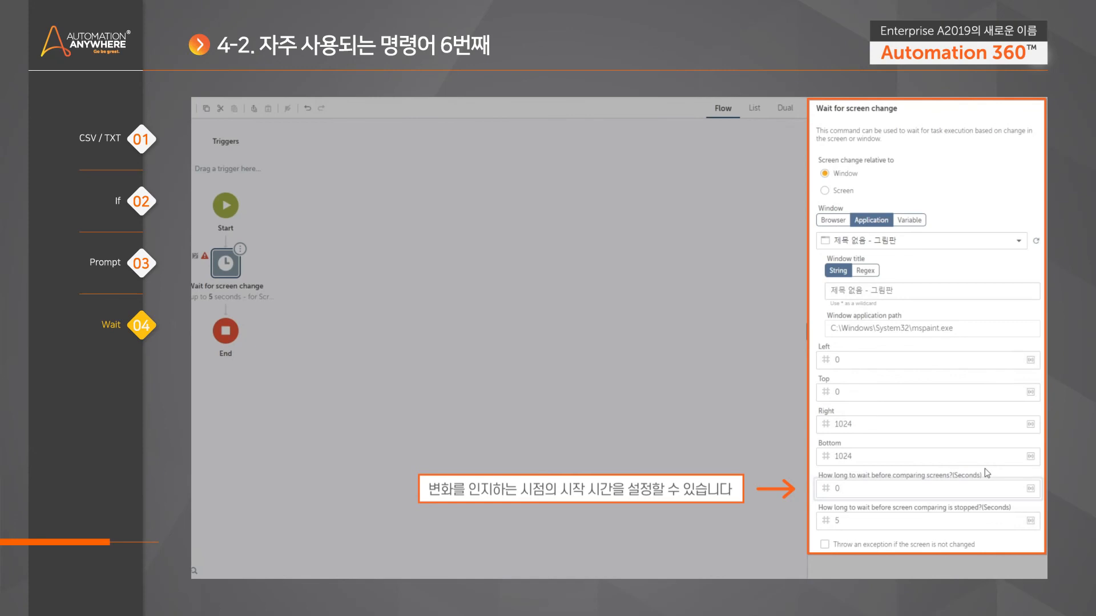
key(BackSpace)
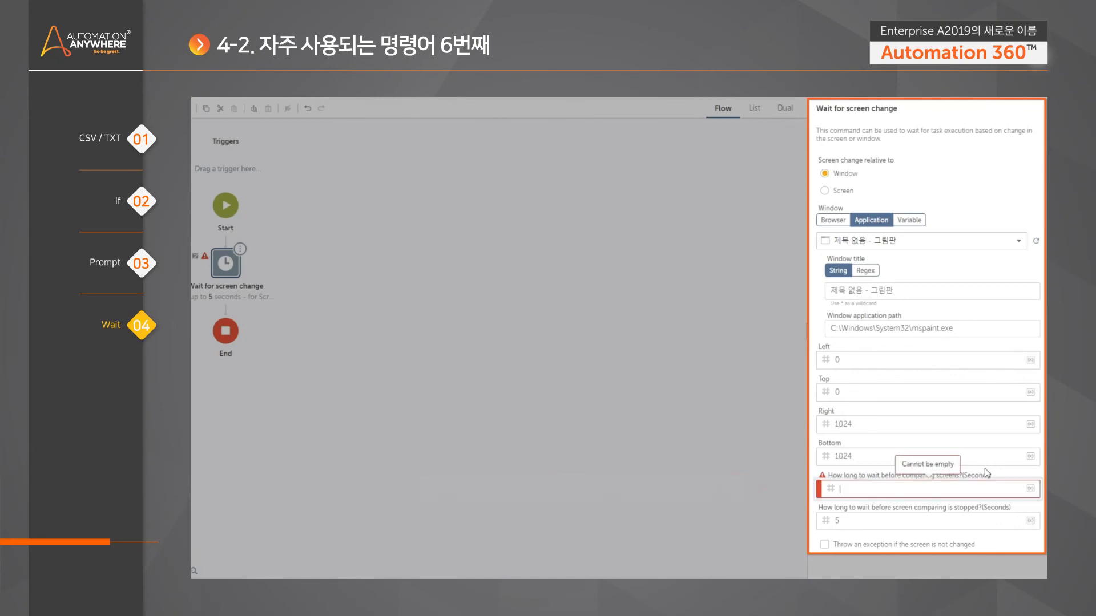
text(5)
click(840, 520)
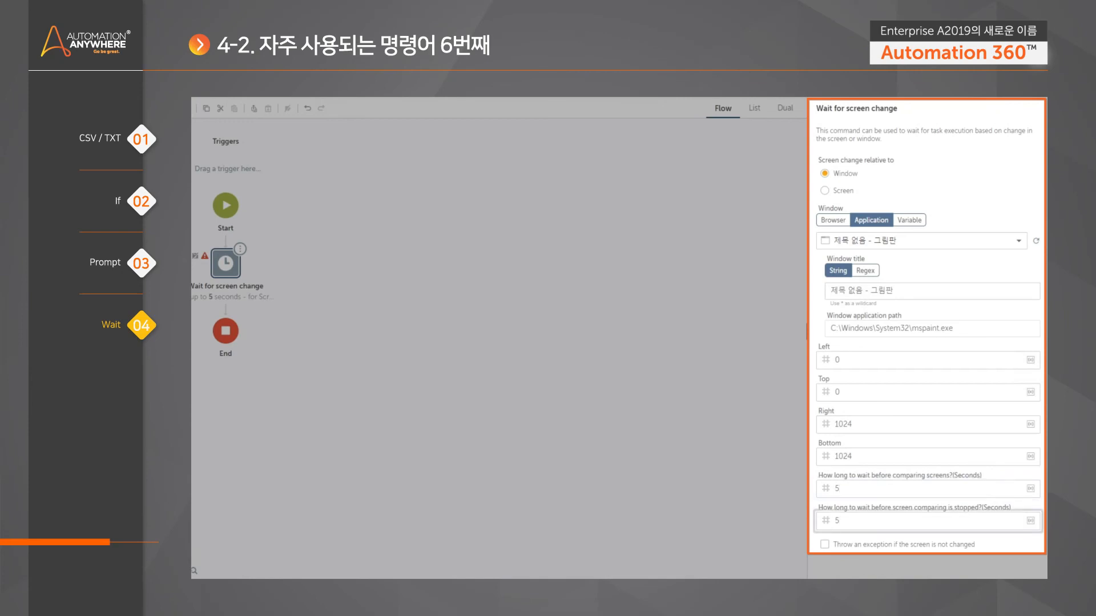
drag(840, 521, 809, 523)
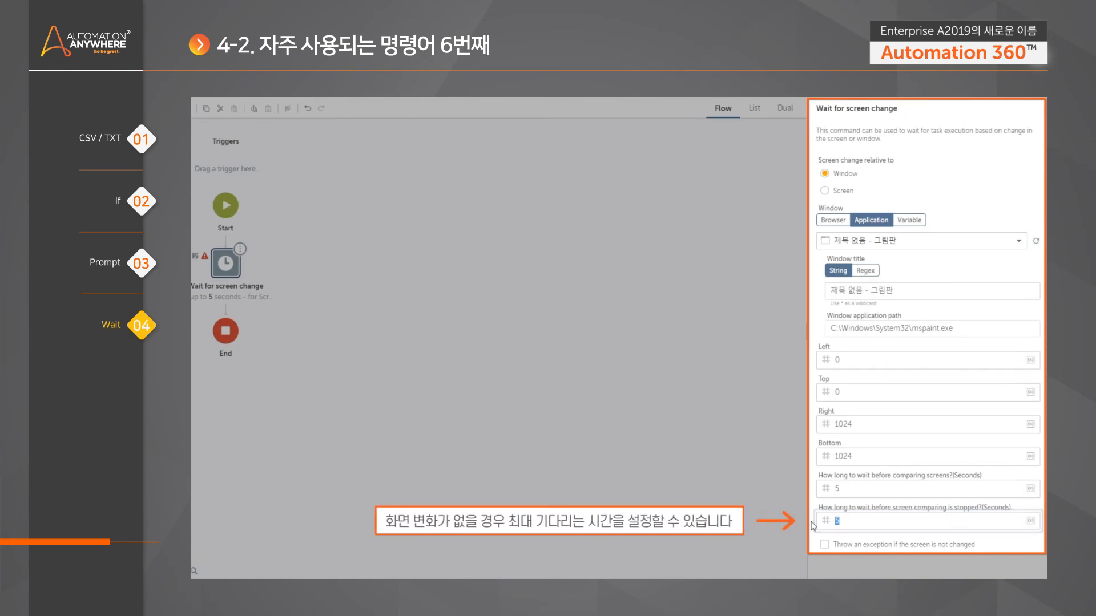
text(120)
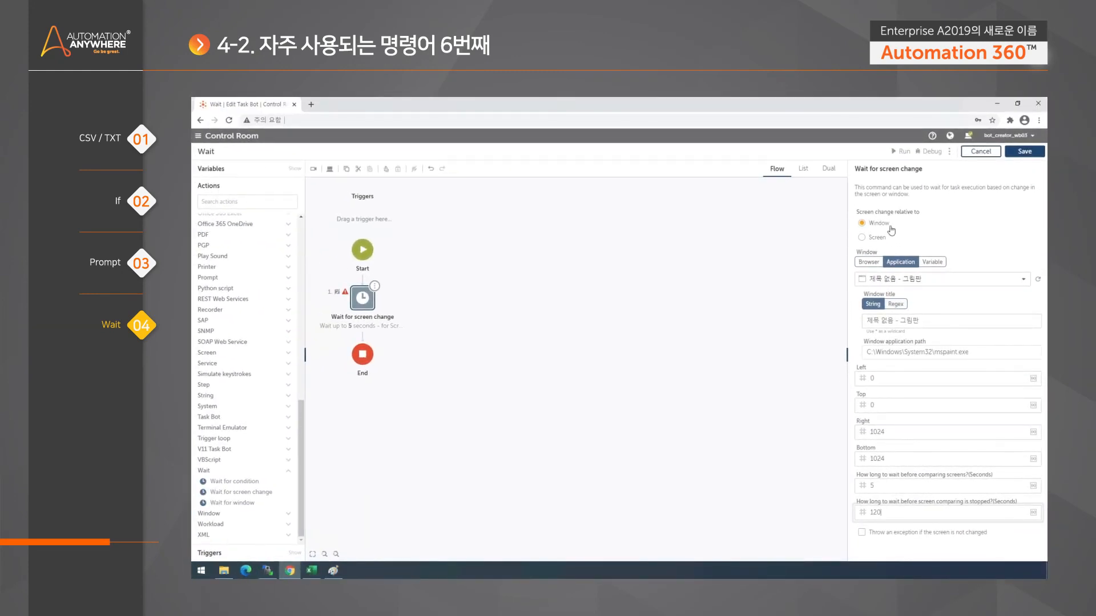
click(1024, 152)
- Add a Message box action after Wait for screen change that displays "changed!", and save the bot
click(205, 202)
text(mess)
drag(233, 231, 359, 342)
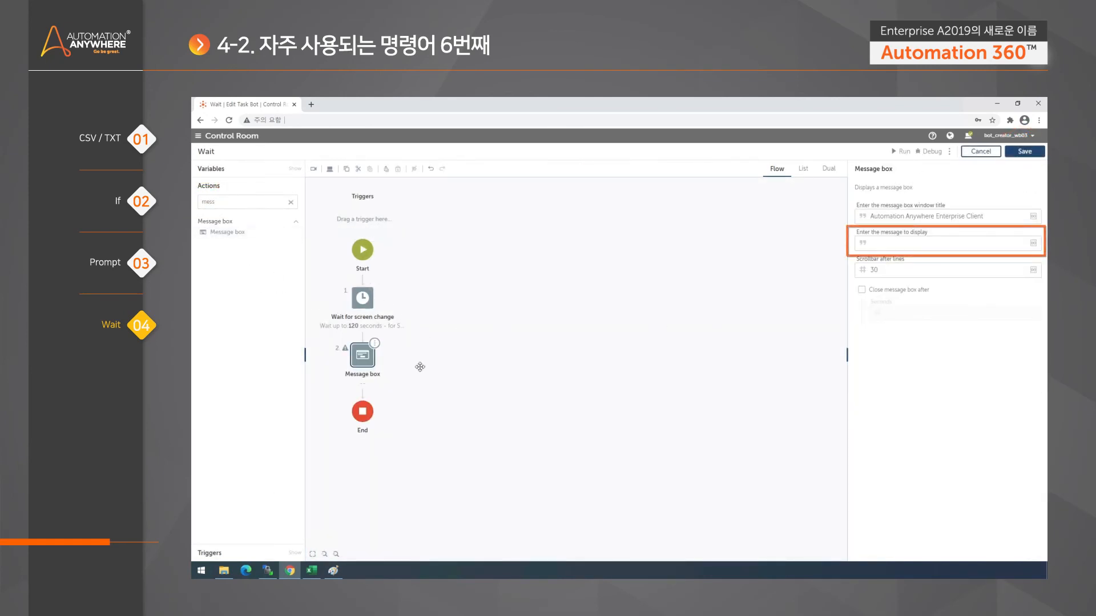
click(886, 251)
text(Cha)
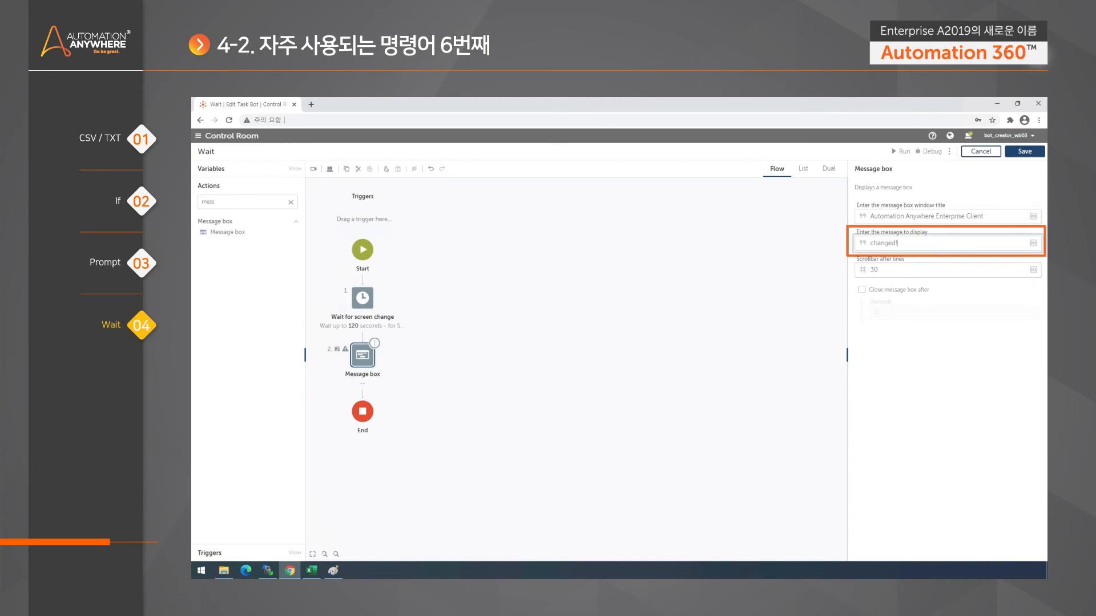
click(1024, 152)
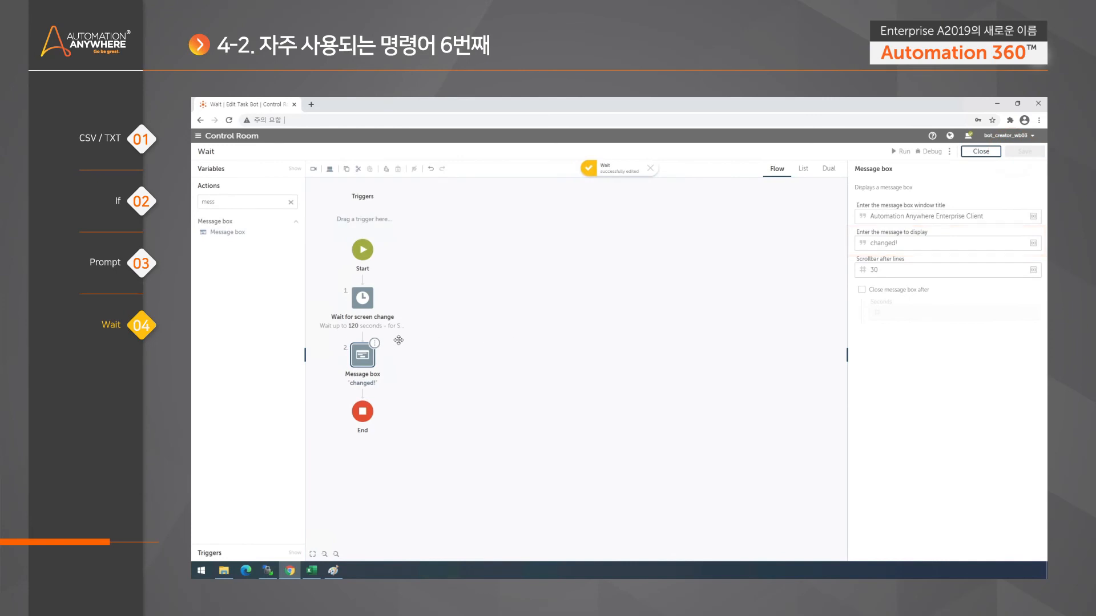
- Make the Message box close automatically, and run the bot with the Paint window open
click(861, 290)
click(362, 297)
click(900, 151)
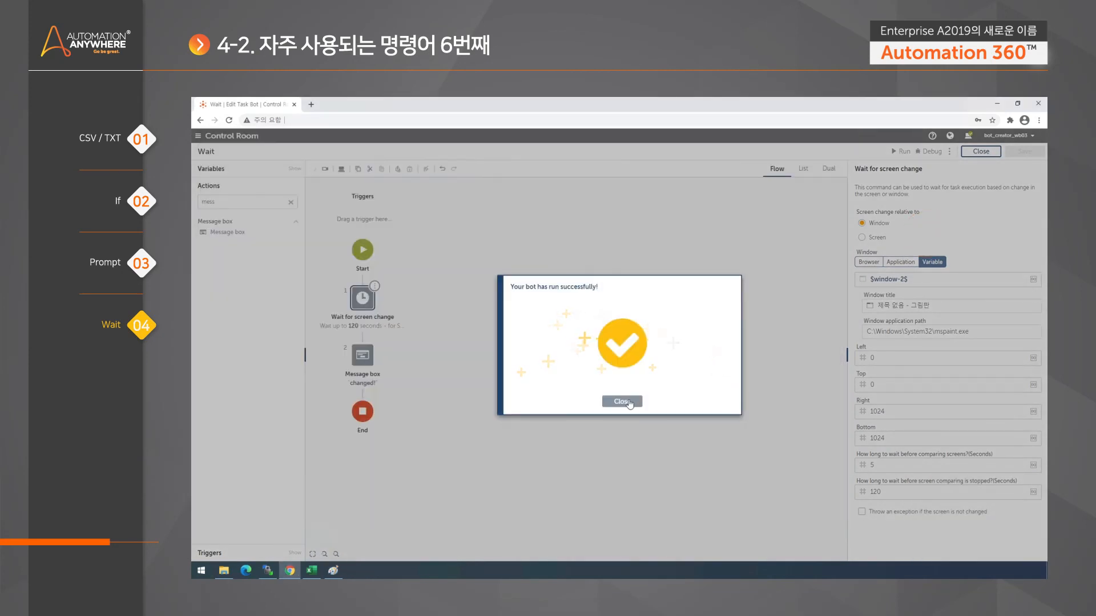
click(628, 402)
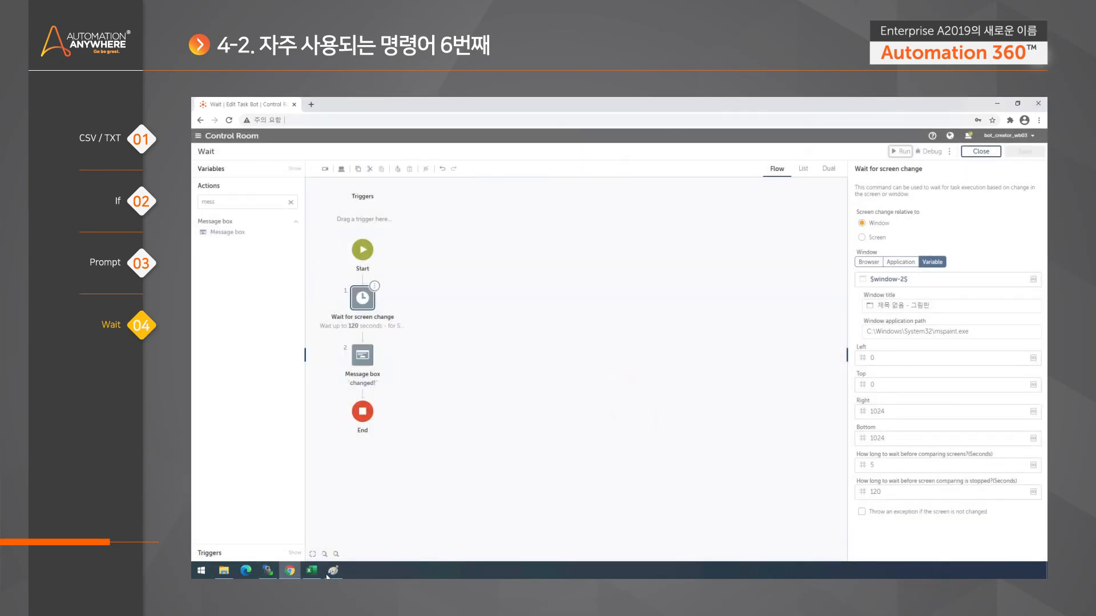
- Run the bot again with the Paint window in view, and dismiss its message box and the run result
click(330, 573)
click(938, 171)
click(901, 151)
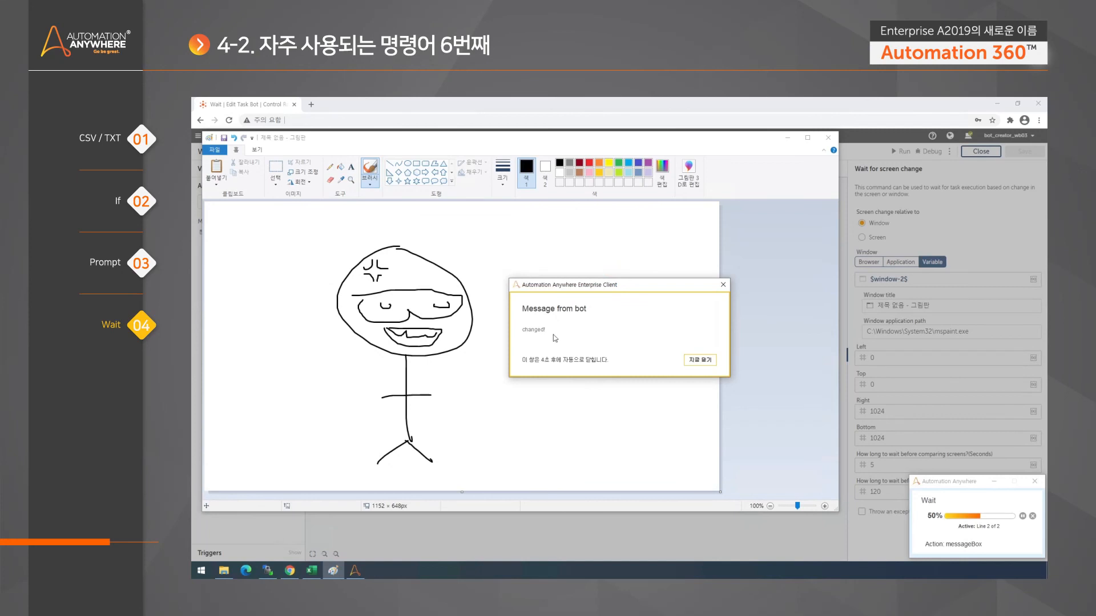
click(703, 364)
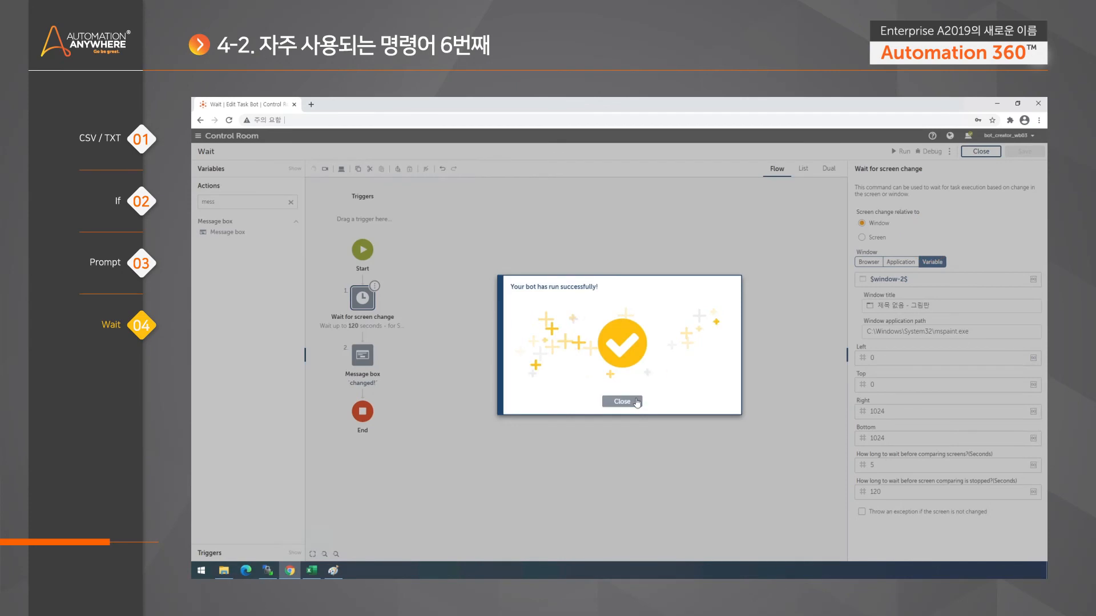
click(622, 399)
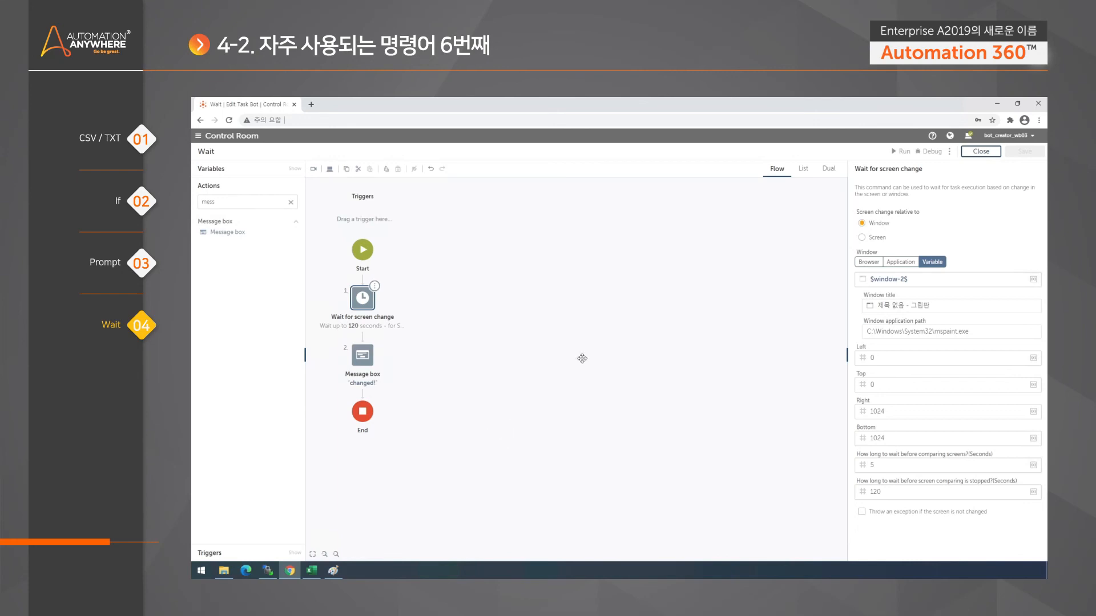
- Replace the Wait for screen change action with a Wait for window action placed before the Message box
click(290, 202)
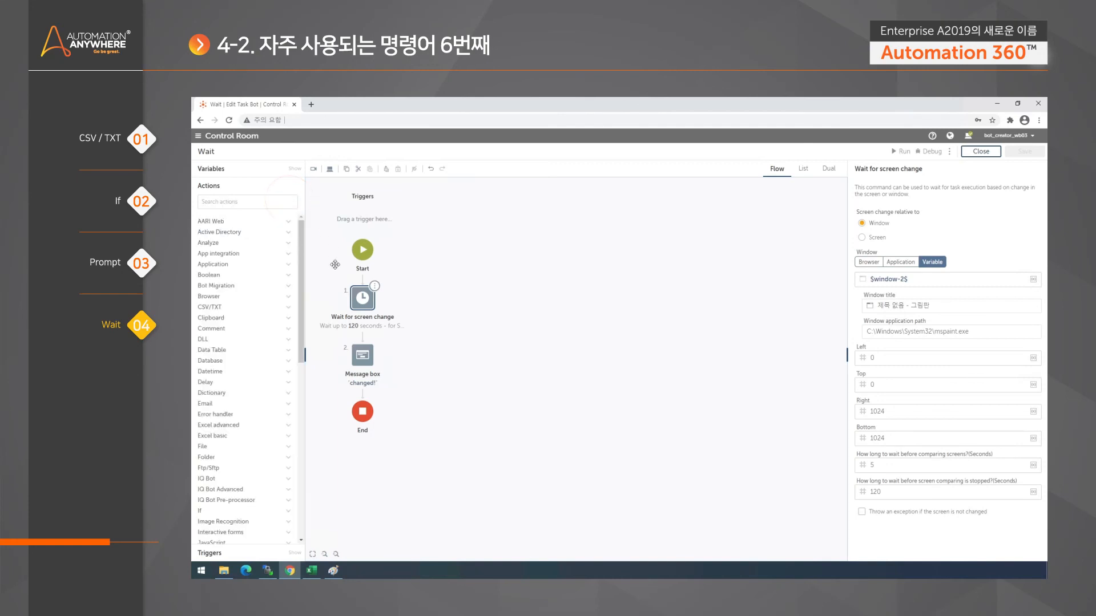
scroll(245, 457, down, 10)
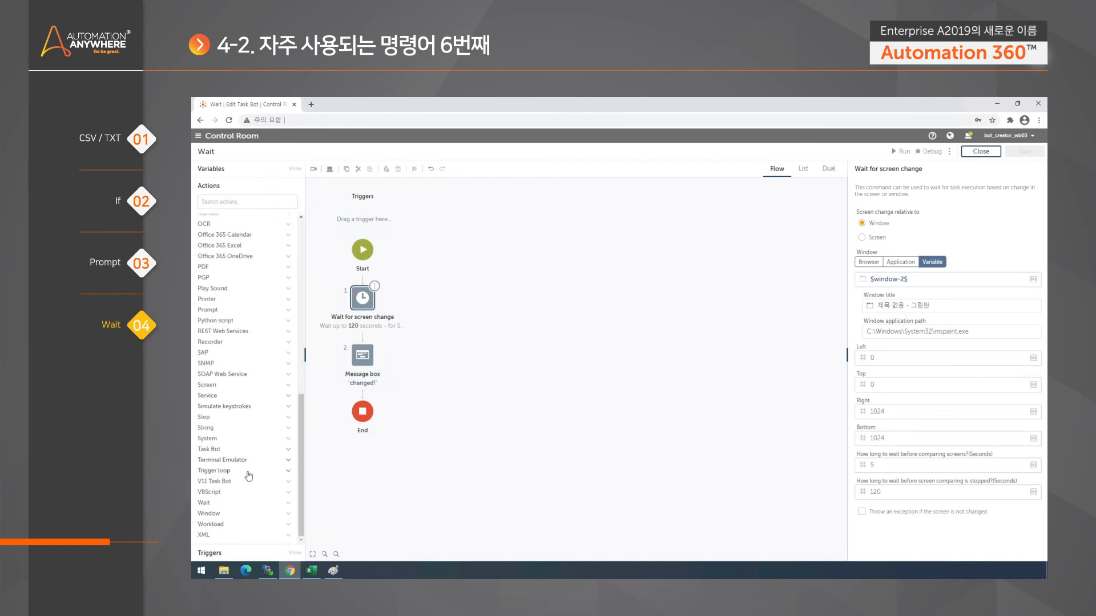
click(208, 502)
drag(231, 502, 395, 395)
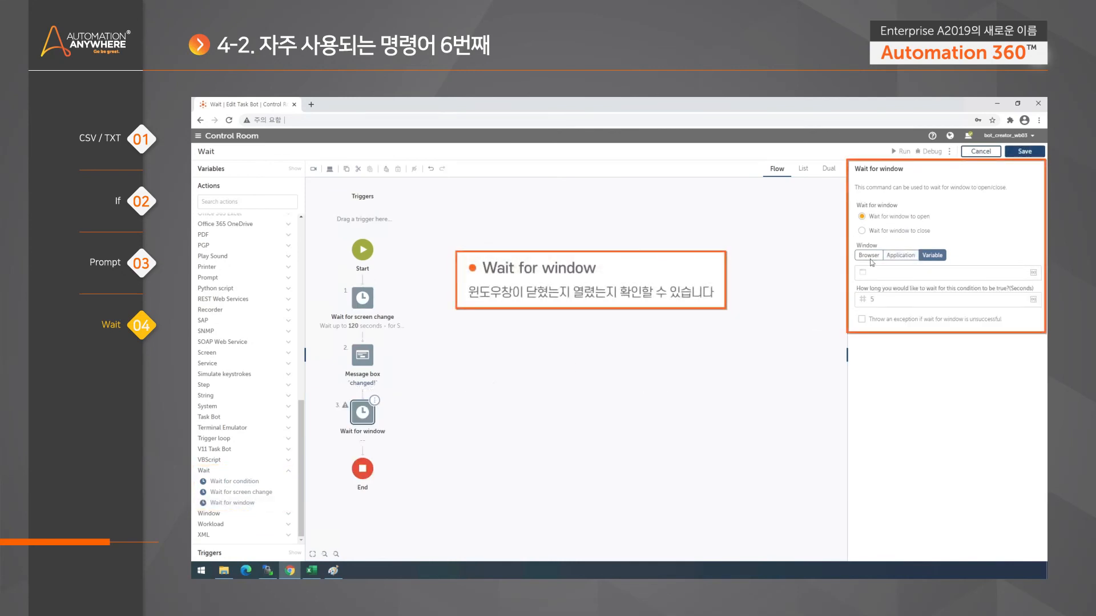
drag(368, 363, 378, 445)
click(363, 297)
key(Delete)
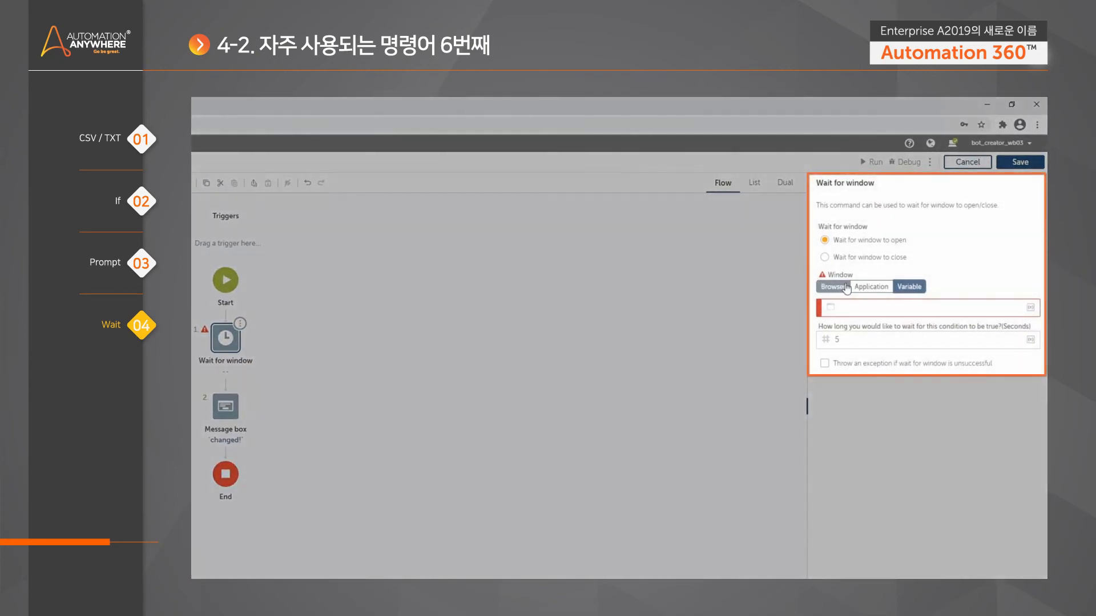
- Set Wait for window to wait for the window to close, and choose the application window "제목 없음 - 그림판"
click(893, 258)
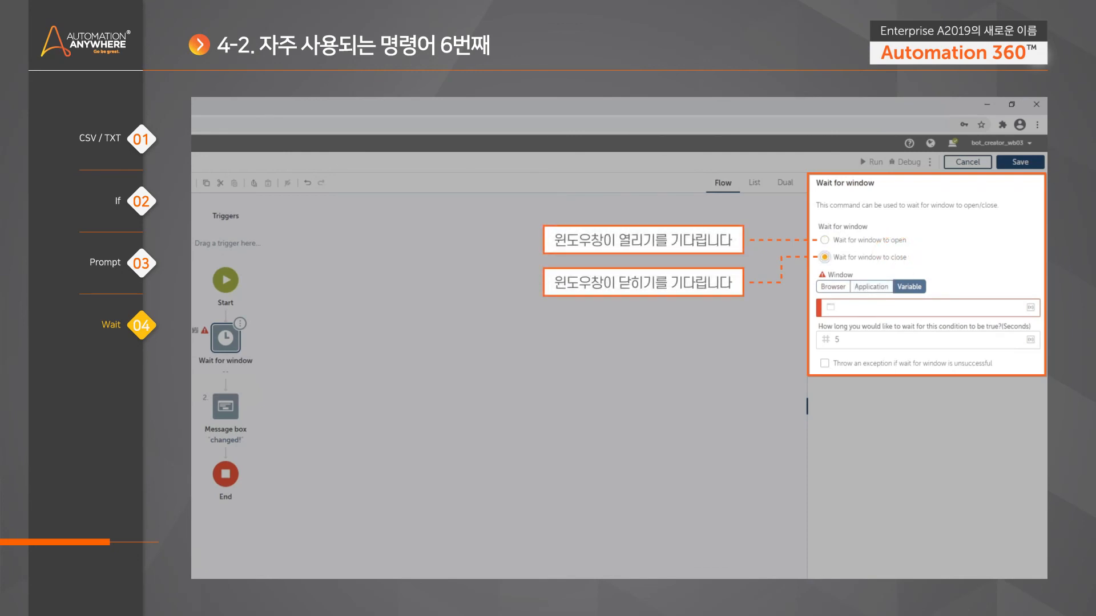
click(871, 287)
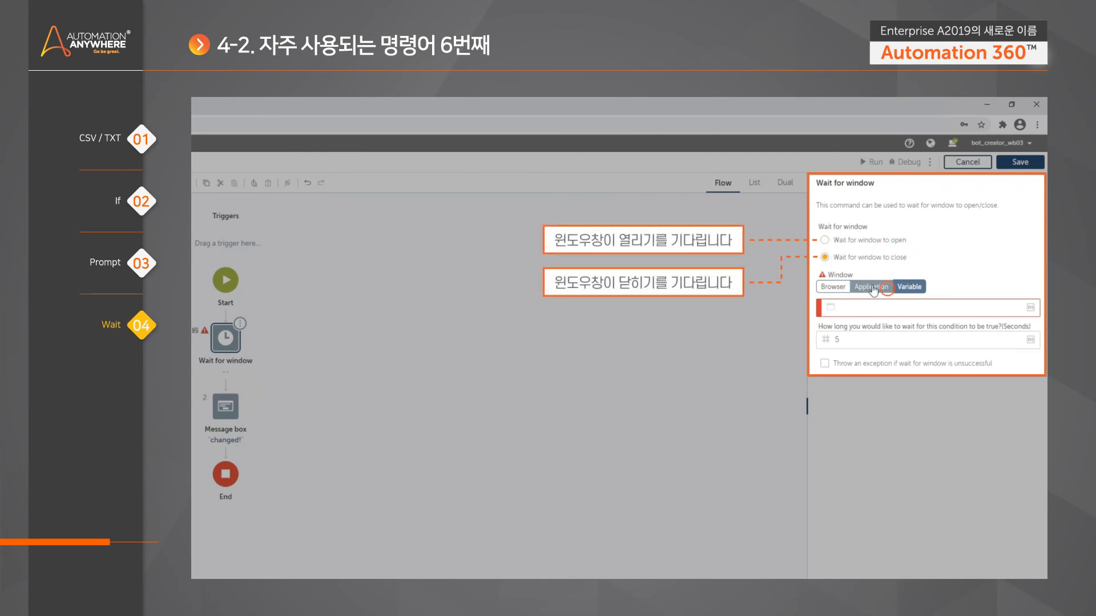
click(993, 309)
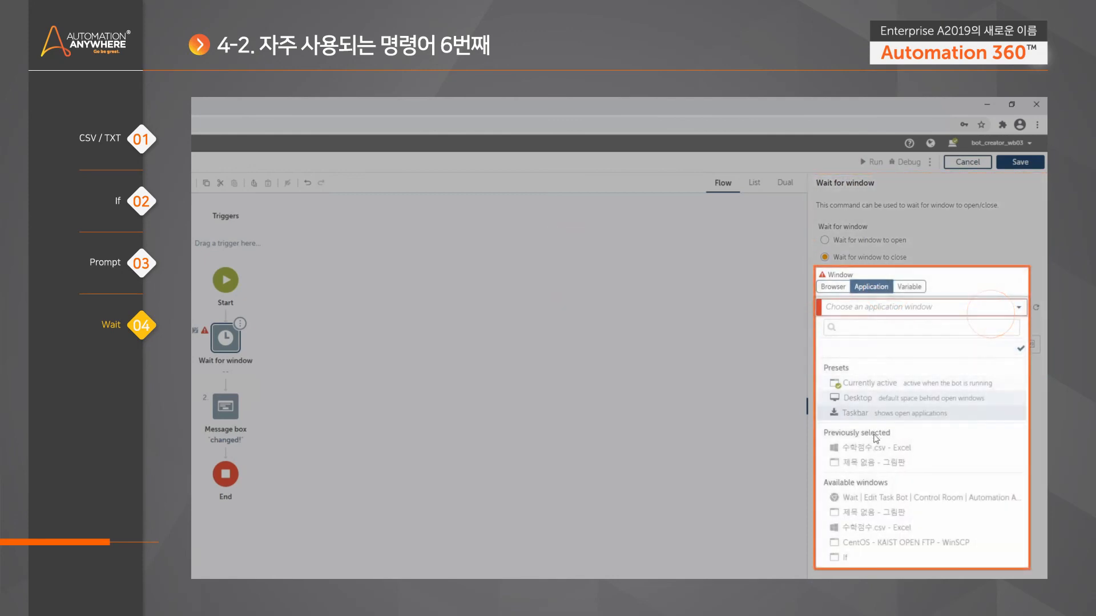
click(887, 513)
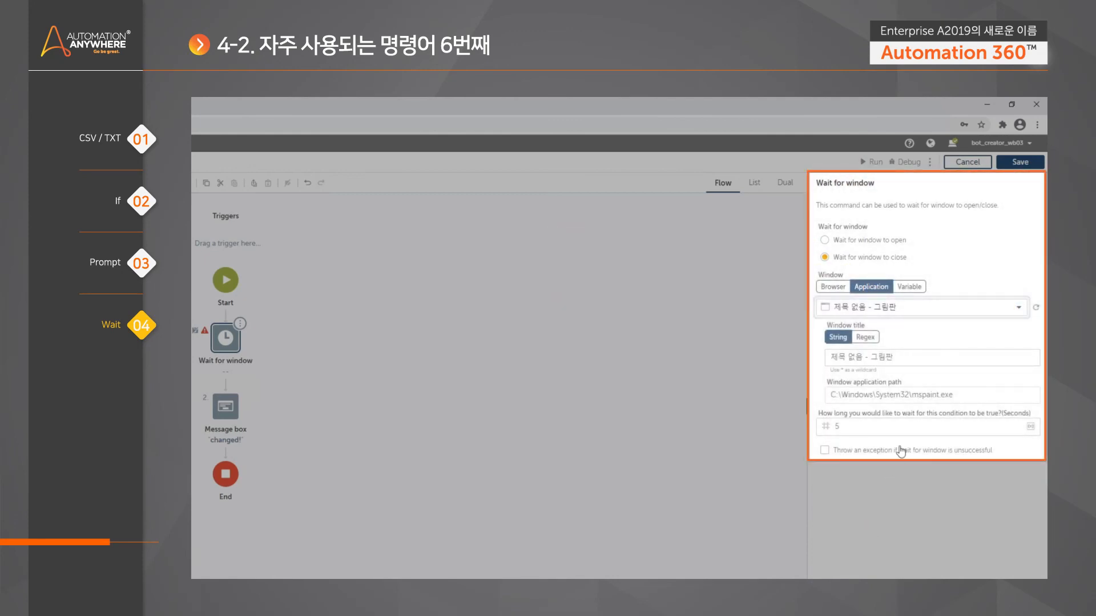
- Set how long Wait for window waits for the condition to 120 seconds and review both actions' settings
drag(845, 426, 803, 423)
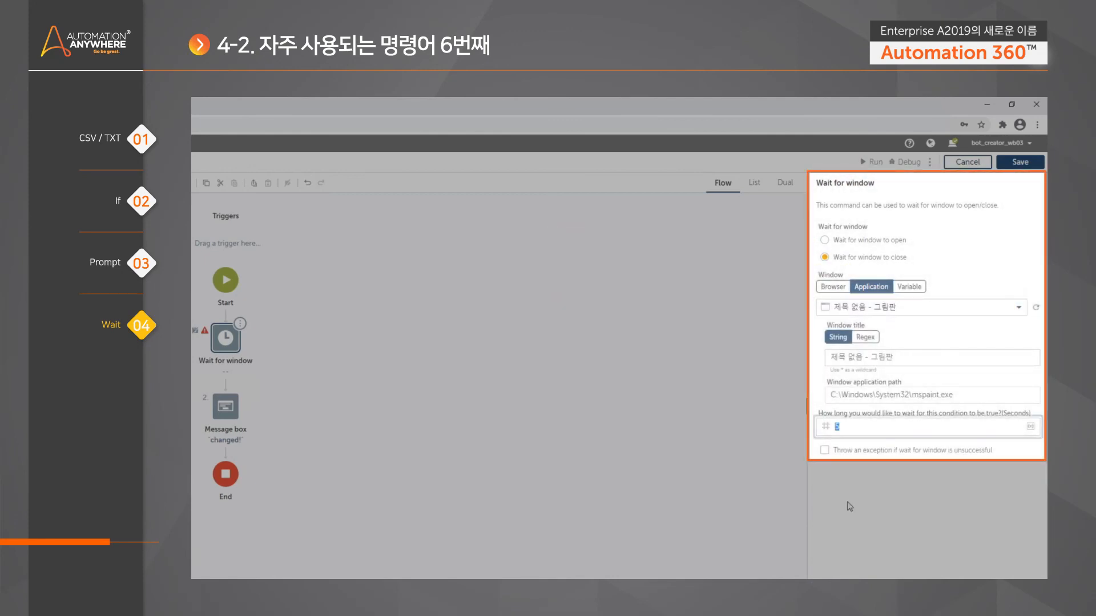
text(120)
click(937, 552)
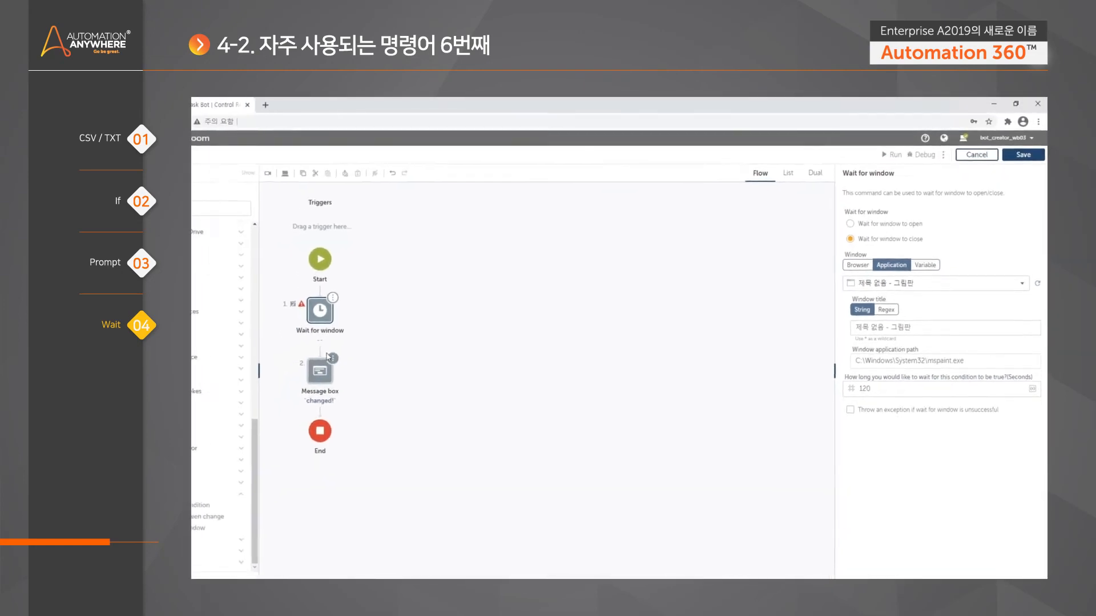
click(226, 407)
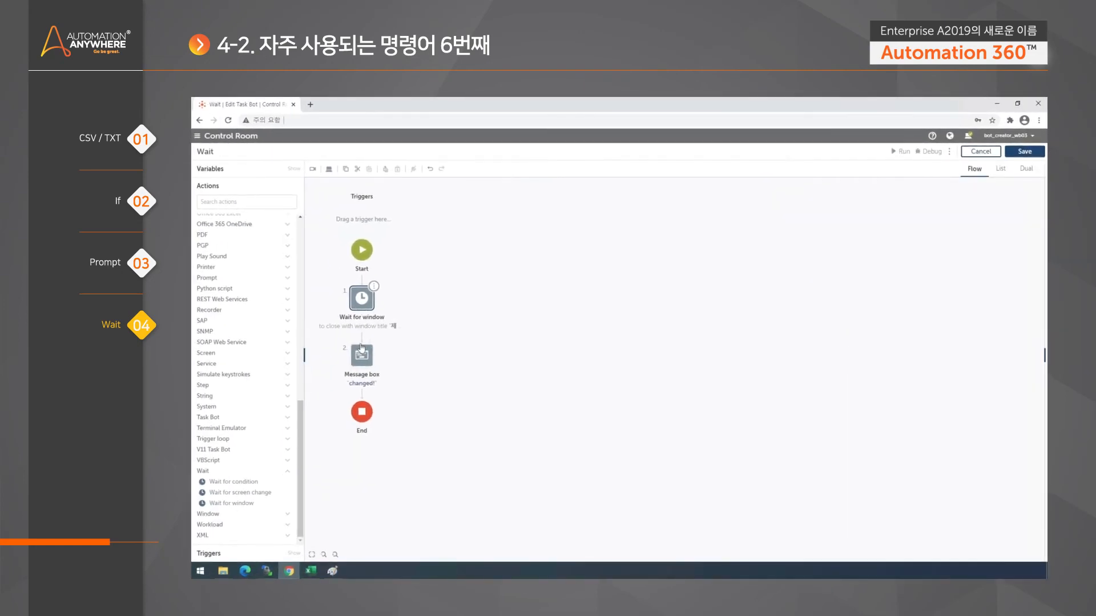
click(363, 302)
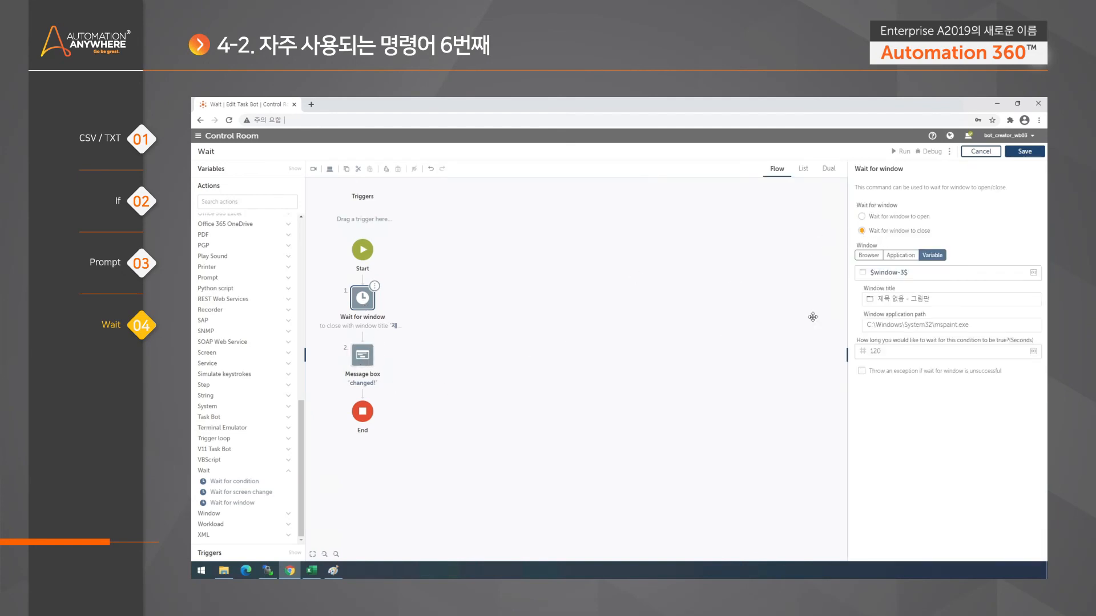
- Test the bot by closing Paint without saving while it runs, and dismiss the message box and run result
click(903, 152)
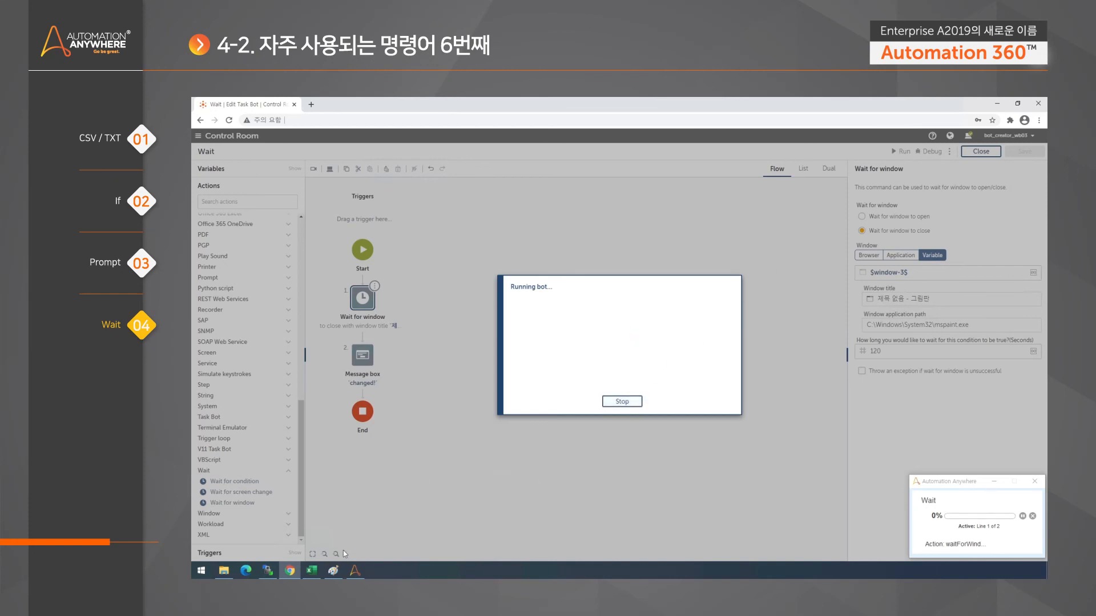
click(333, 570)
drag(590, 142, 616, 144)
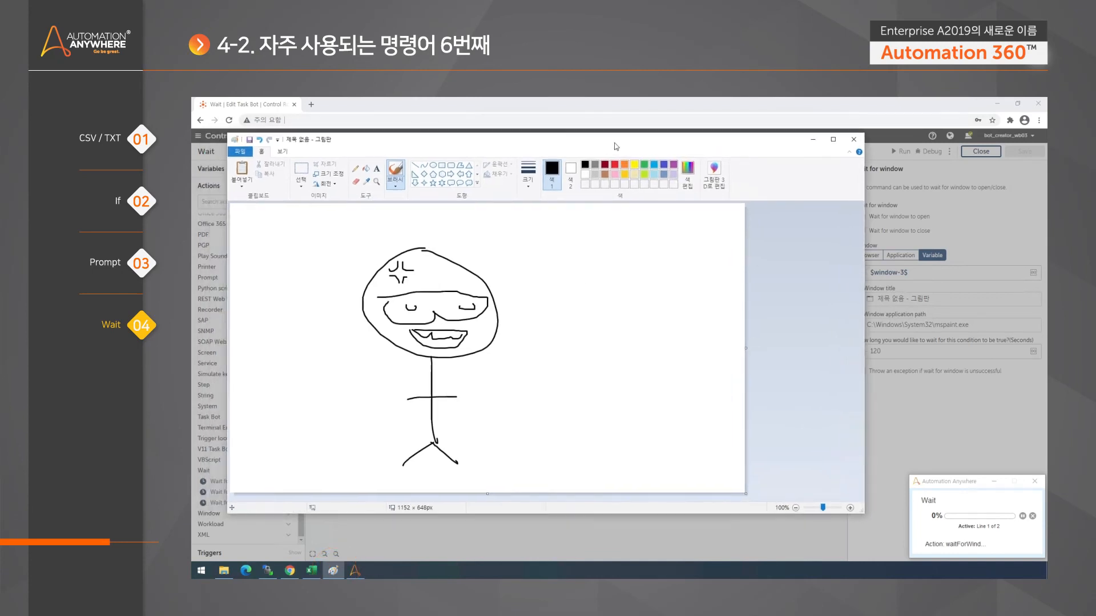
click(852, 143)
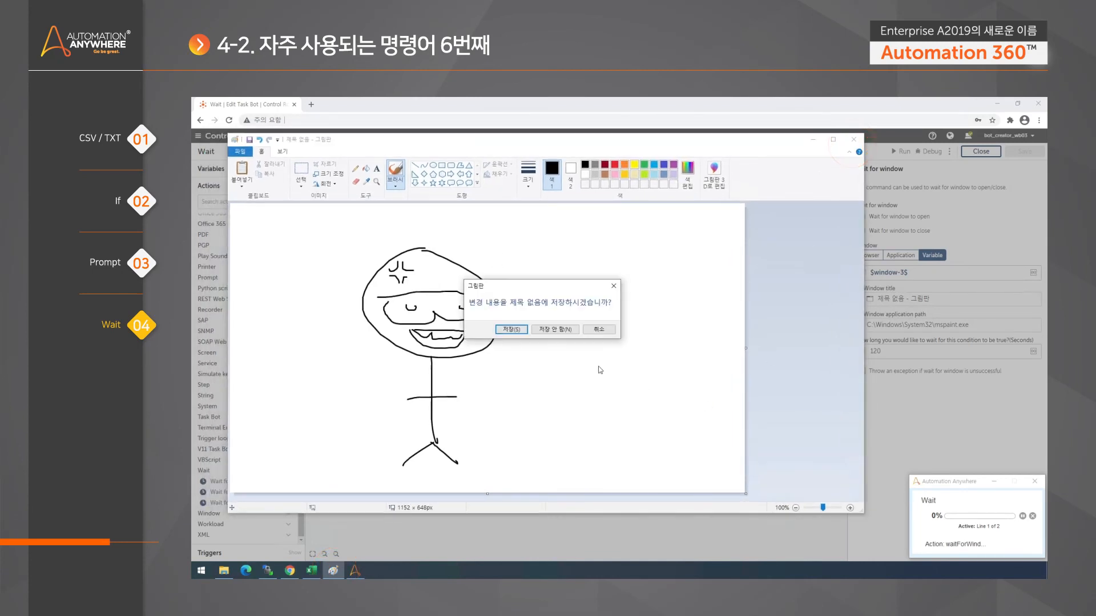
click(559, 330)
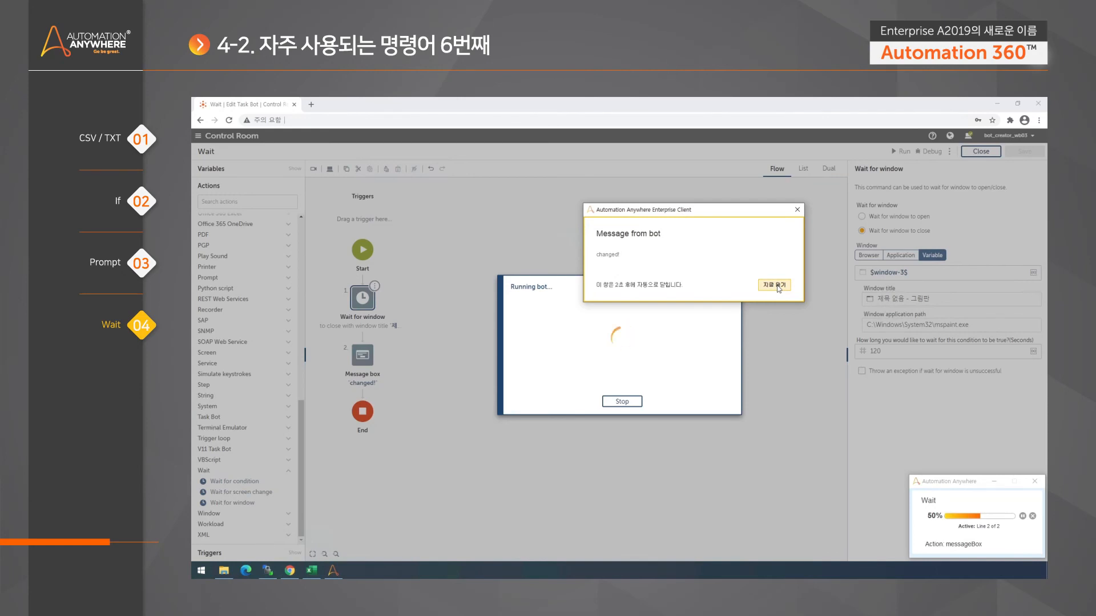
click(776, 285)
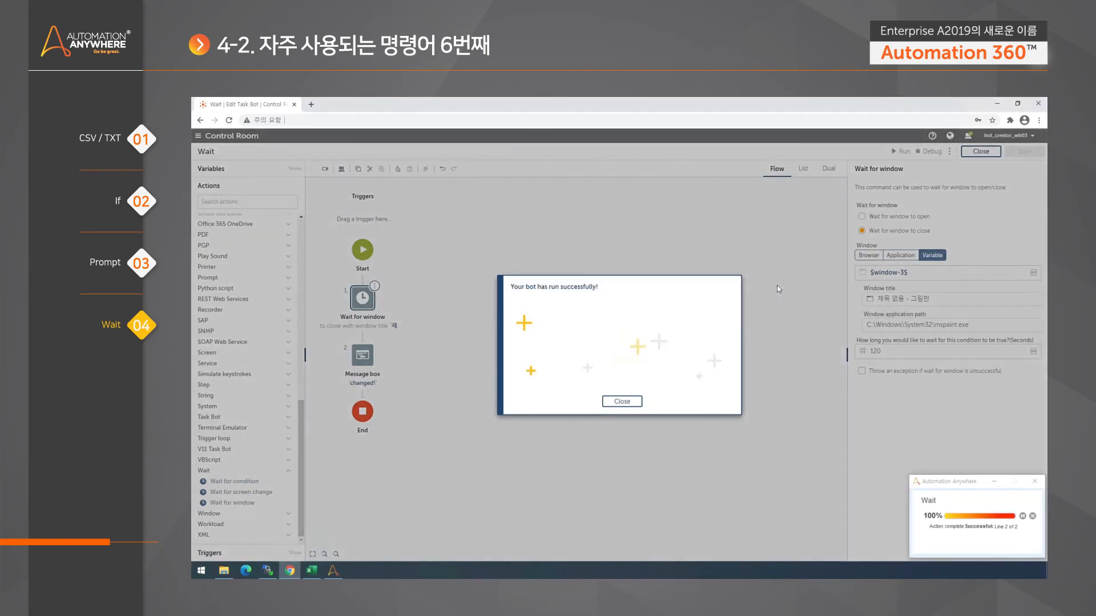
click(622, 401)
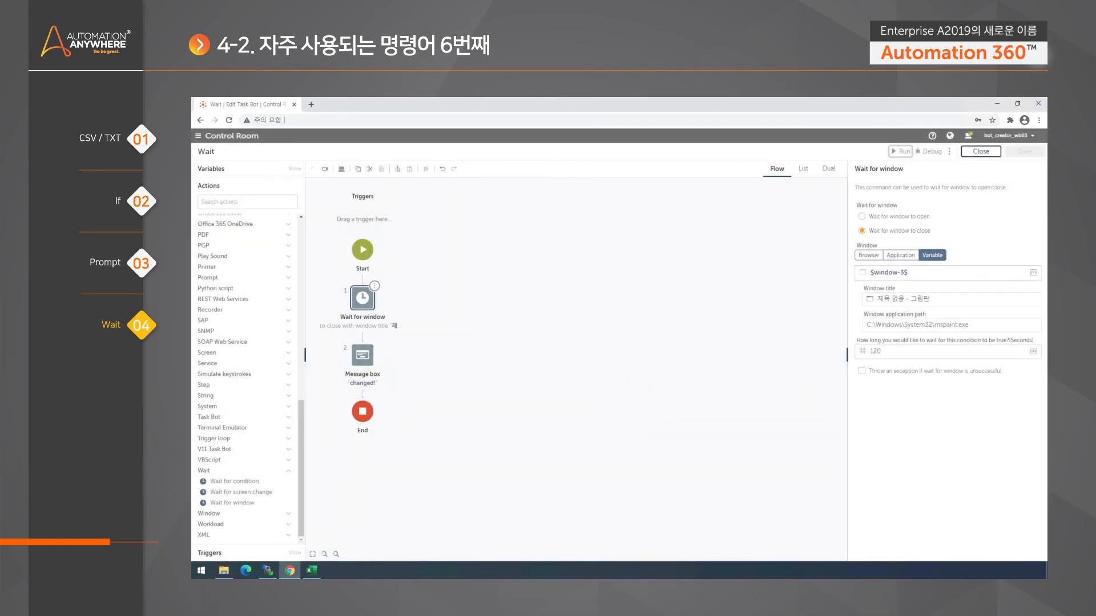